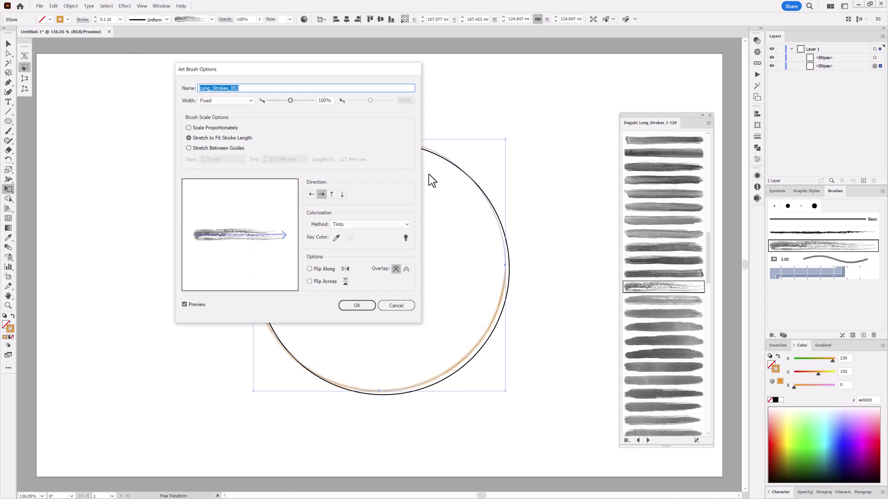
# Step: Set the Long_Strokes_053 brush width to 51%, apply it to the existing stroke, and keep the selected circle's stroke weight at 0.1 pt
pyautogui.click(286, 101)
pyautogui.click(356, 306)
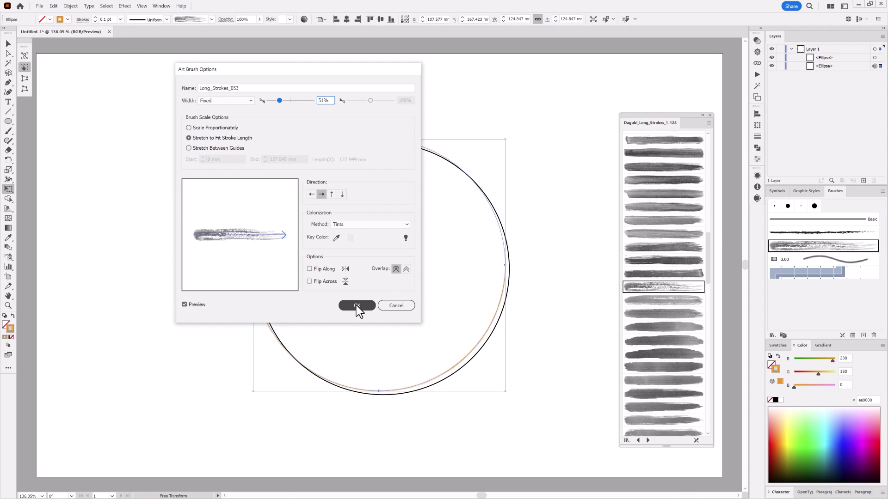
pyautogui.click(295, 212)
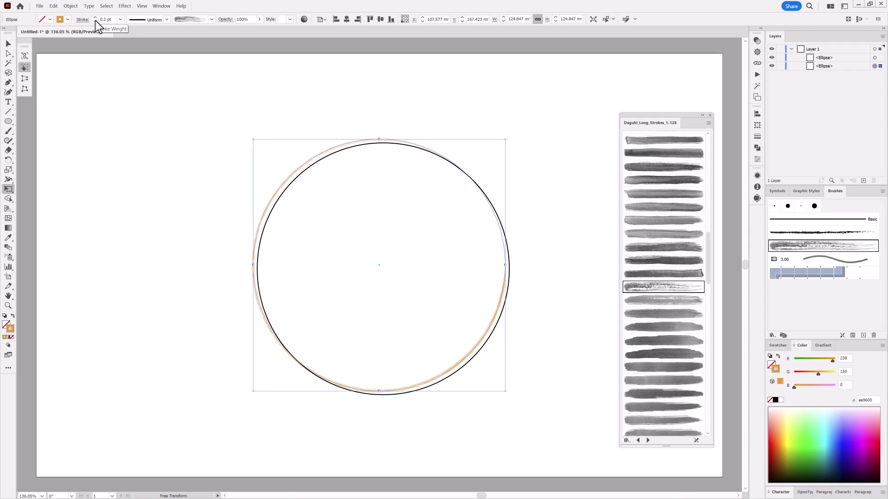
pyautogui.click(110, 123)
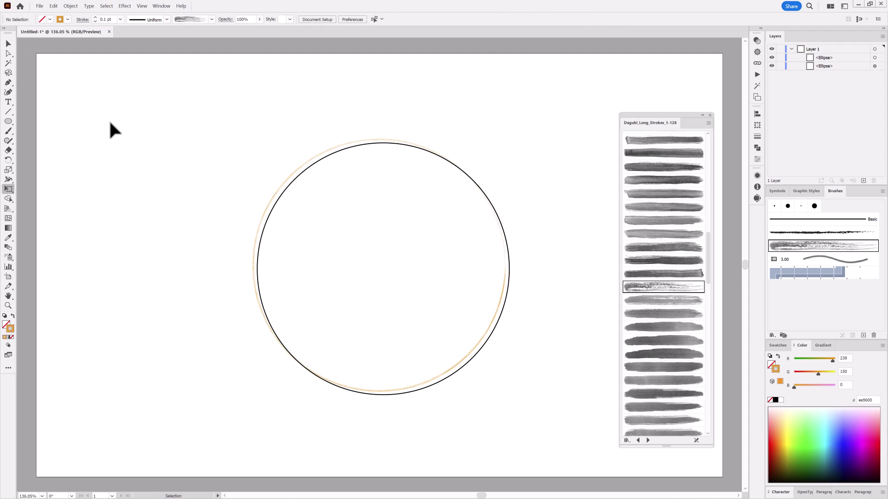
# Step: Apply the Long_Strokes_084 brush to the black circle with stroke colour b55e00 and a stroke weight of 0.25 pt
pyautogui.click(873, 58)
pyautogui.scroll(-5, 678, 353)
pyautogui.click(667, 390)
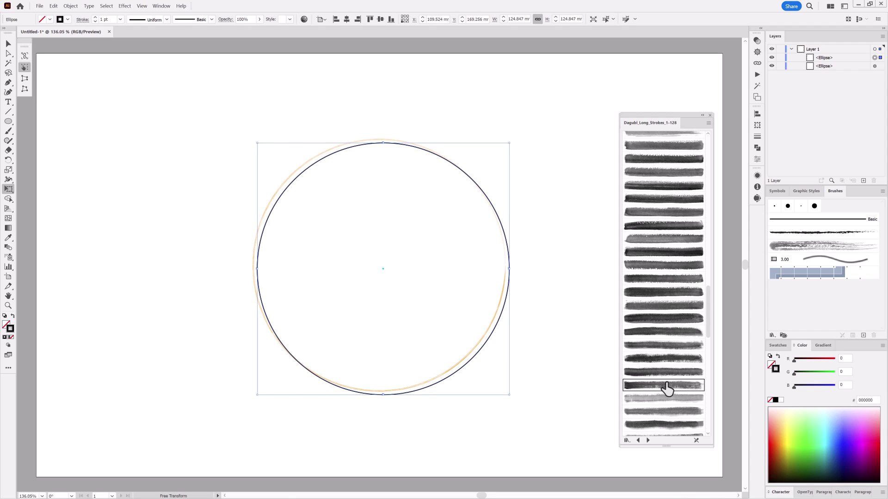
pyautogui.moveTo(780, 447); pyautogui.dragTo(780, 451)
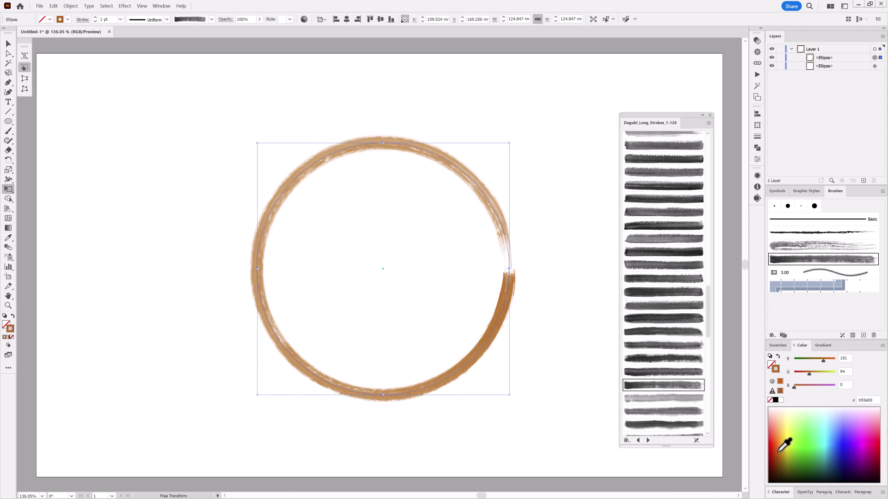
pyautogui.click(120, 19)
pyautogui.click(124, 31)
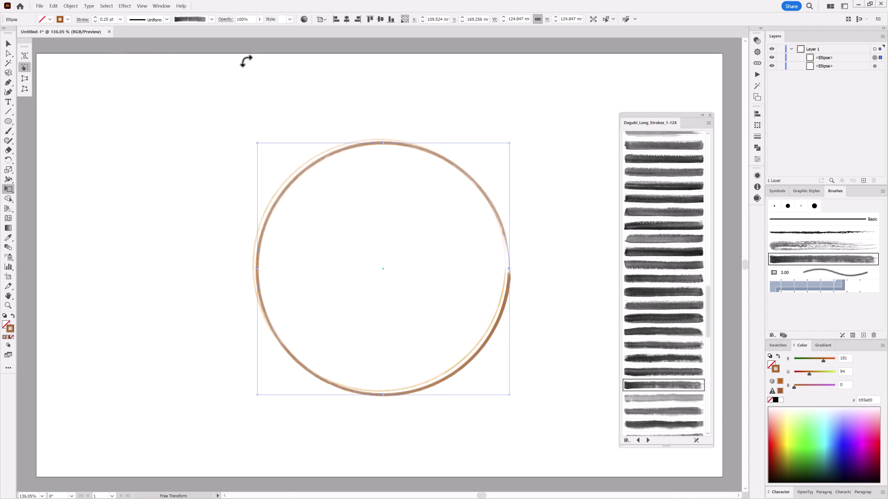
# Step: Set the Long_Strokes_084 brush width to 51%, update the existing stroke, and rotate the circle so its faded end sits at its lower left
pyautogui.doubleClick(824, 260)
pyautogui.moveTo(289, 101); pyautogui.dragTo(278, 100)
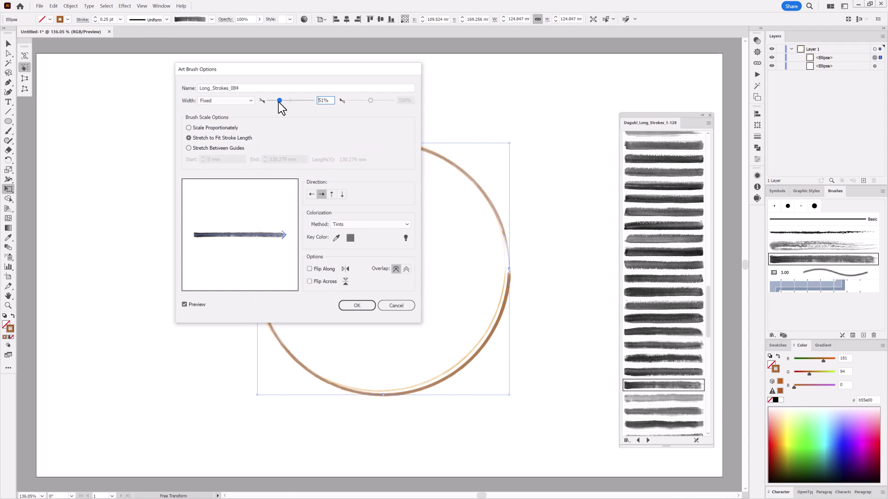
pyautogui.click(356, 305)
pyautogui.click(284, 207)
pyautogui.moveTo(516, 402)
pyautogui.mouseDown()
pyautogui.moveTo(466, 413)
pyautogui.moveTo(221, 356)
pyautogui.mouseUp()
pyautogui.hotkey('ctrl', 'shift', 'a')
# Step: Change the stroke colour of the other, lighter orange circle to cf6b00 and deselect it
pyautogui.click(873, 66)
pyautogui.click(823, 245)
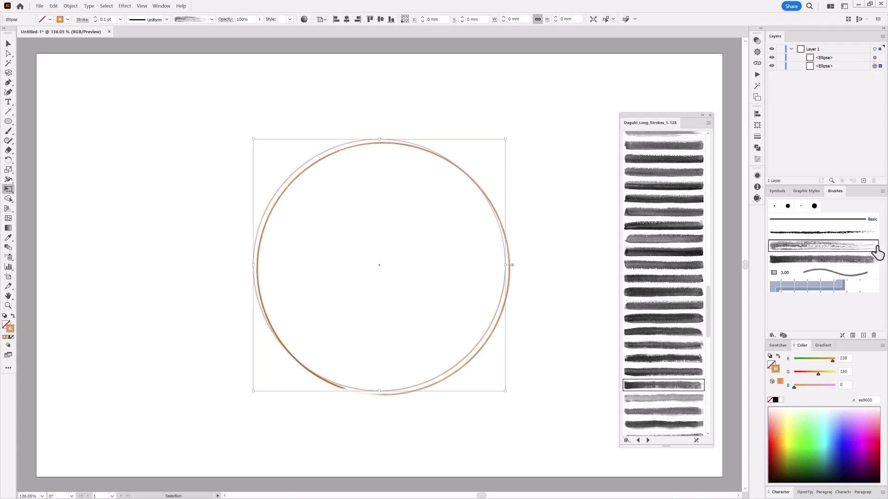
pyautogui.moveTo(822, 360)
pyautogui.mouseDown()
pyautogui.moveTo(834, 361)
pyautogui.moveTo(826, 360)
pyautogui.mouseUp()
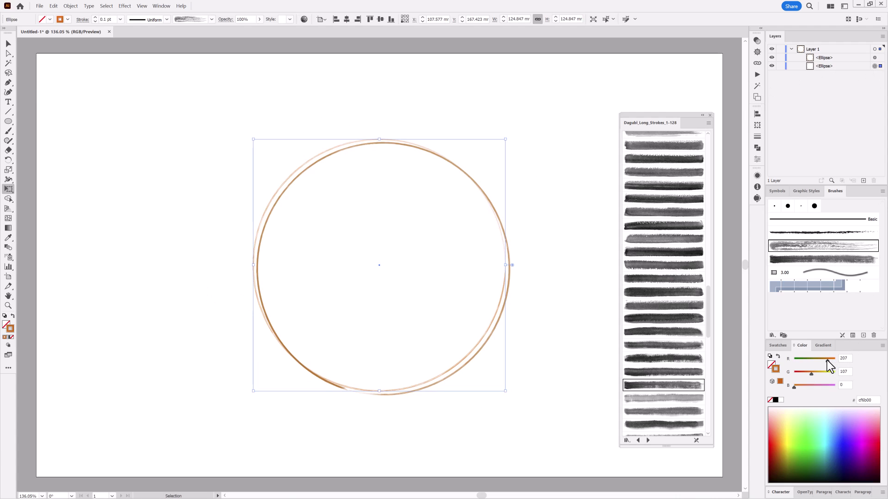
pyautogui.click(595, 122)
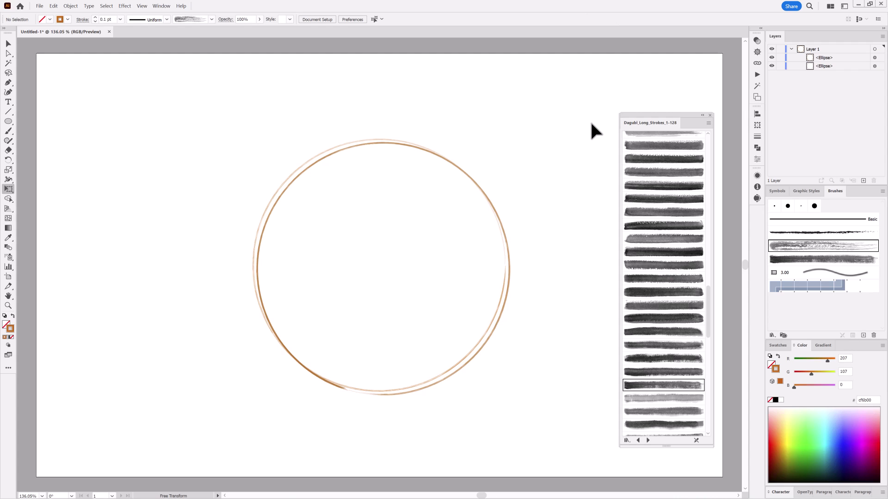
# Step: Open the Dagubi_Stamps_Washes watercolor brush library and look through its brushes
pyautogui.click(772, 335)
pyautogui.moveTo(807, 390)
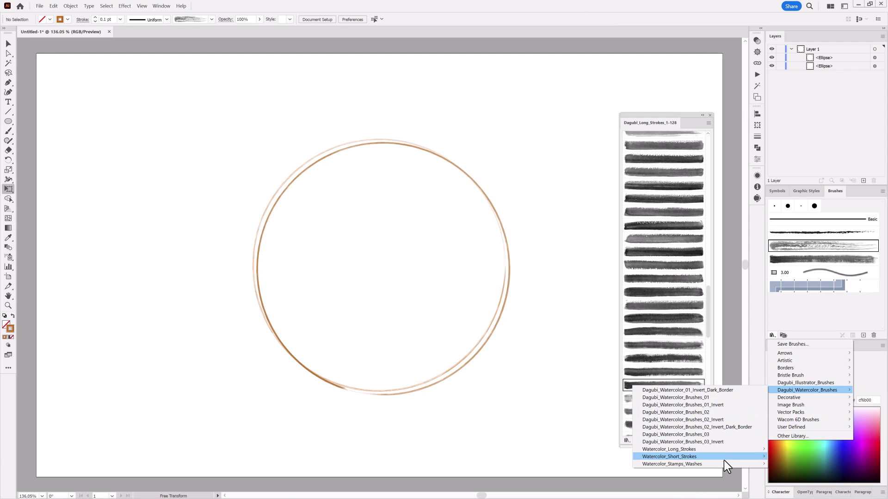
pyautogui.moveTo(723, 462)
pyautogui.click(785, 471)
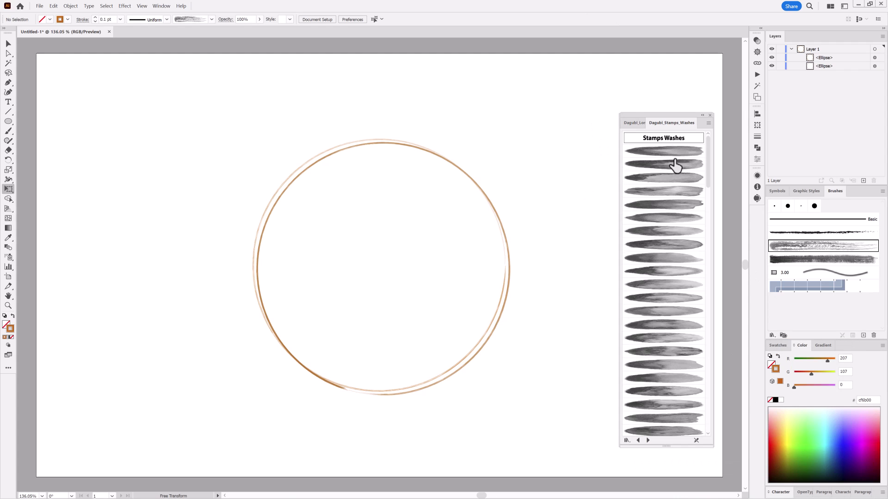
pyautogui.scroll(-8, 671, 268)
pyautogui.scroll(4, 673, 275)
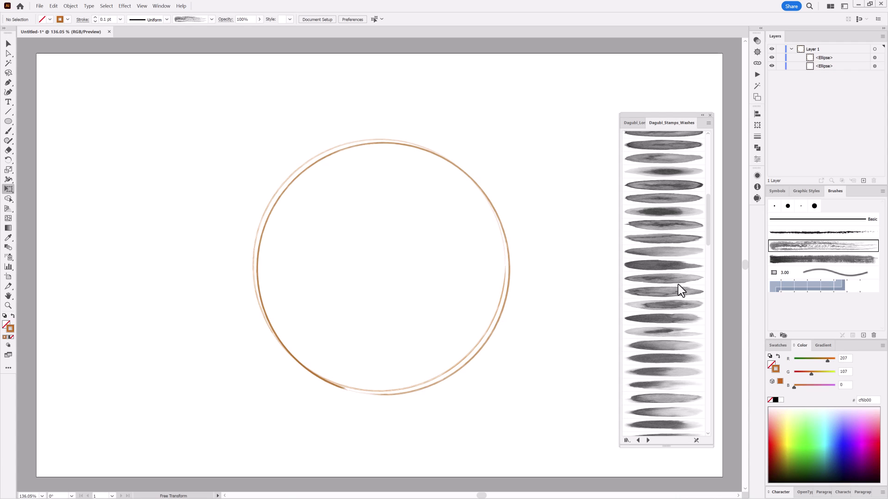
# Step: Open the Dagubi_Short_Strokes_1-135 brush library and compare it with the other loaded brush libraries
pyautogui.click(772, 335)
pyautogui.moveTo(786, 390)
pyautogui.moveTo(730, 451)
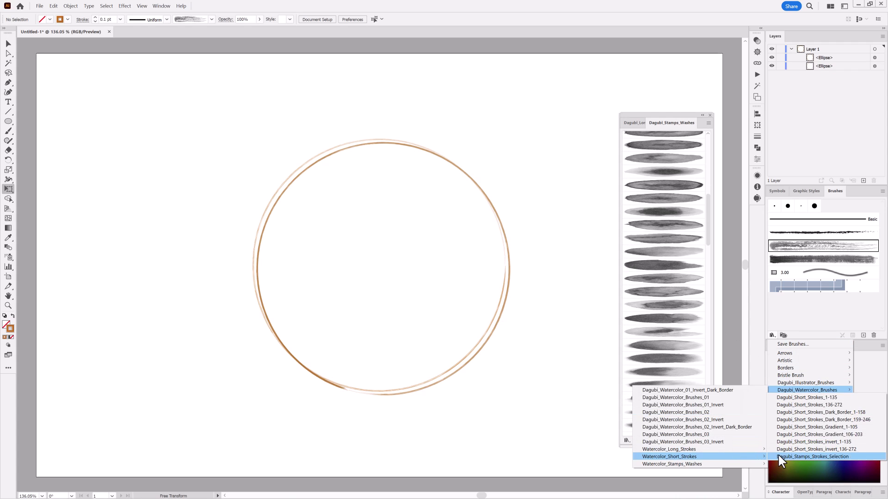
pyautogui.click(800, 398)
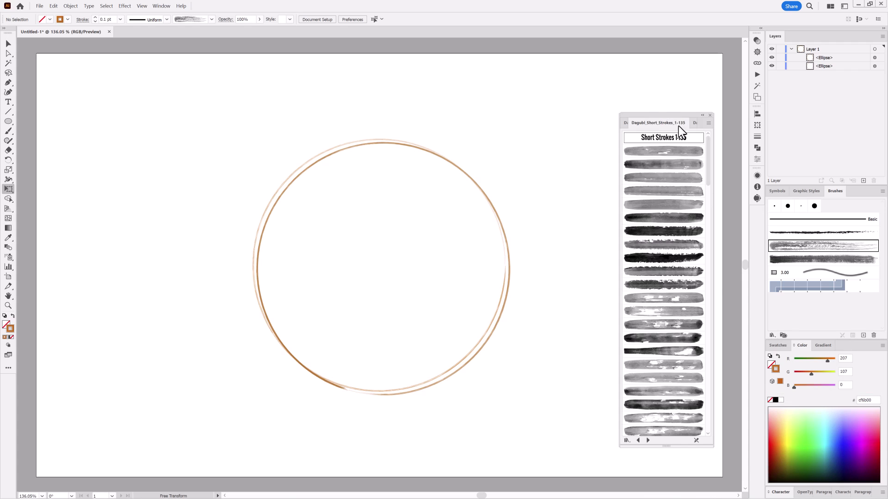
pyautogui.click(695, 121)
pyautogui.click(638, 121)
pyautogui.click(625, 123)
pyautogui.scroll(3, 657, 191)
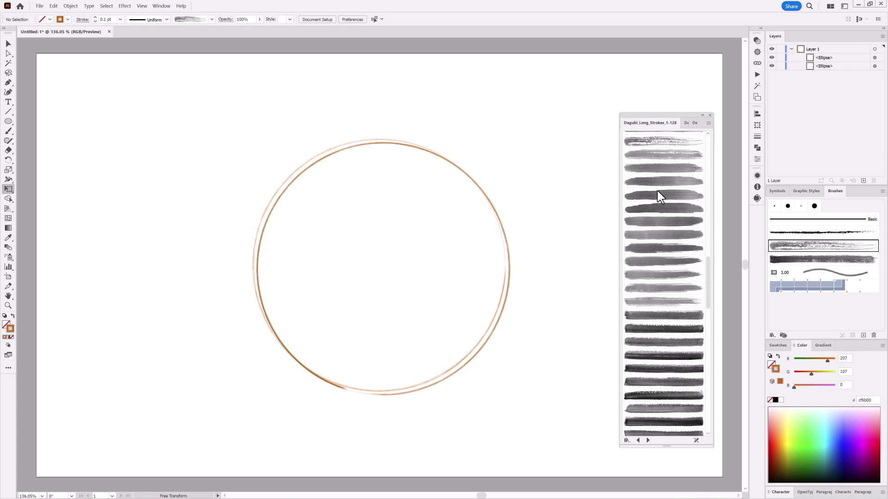
pyautogui.click(687, 123)
# Step: Choose the first short-stroke brush with the width profile that tapers at both ends and a 1 pt stroke weight
pyautogui.click(676, 155)
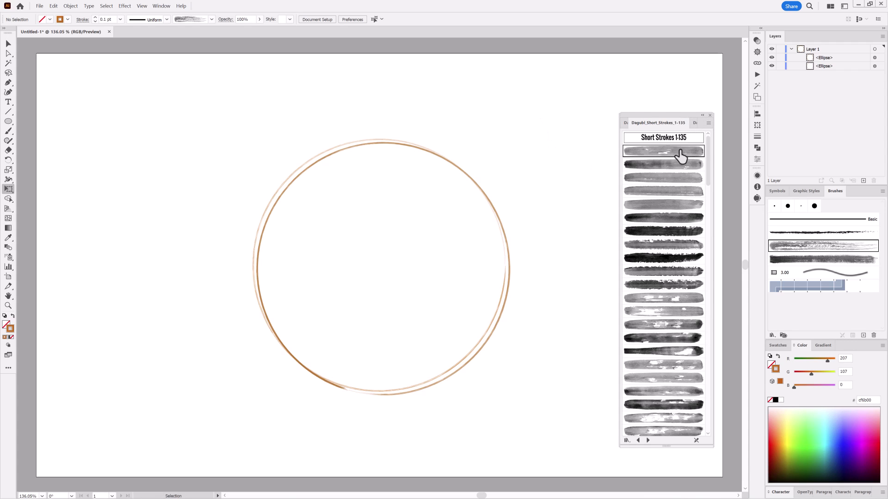
pyautogui.click(167, 20)
pyautogui.moveTo(166, 33); pyautogui.dragTo(165, 72)
pyautogui.click(139, 92)
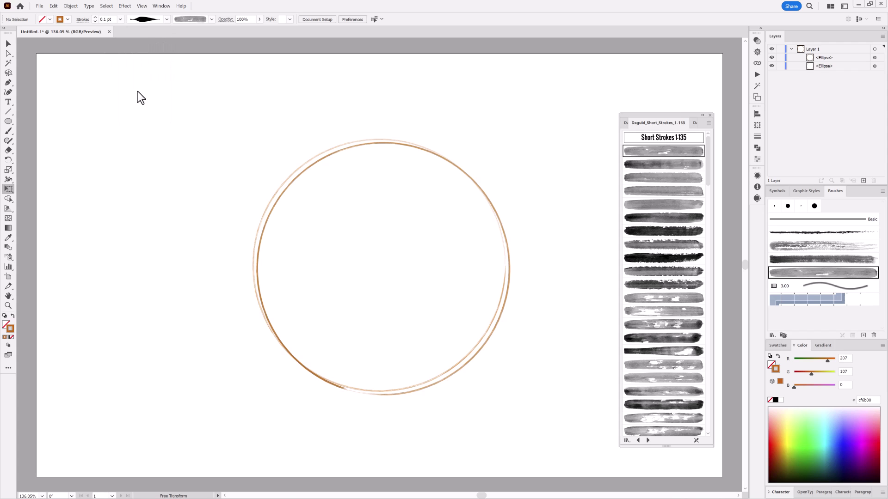
pyautogui.click(120, 19)
pyautogui.click(130, 54)
# Step: Set the stroke colour to olive green 6f953d and paint a vertical leaf outside the circles with the Paintbrush
pyautogui.click(797, 460)
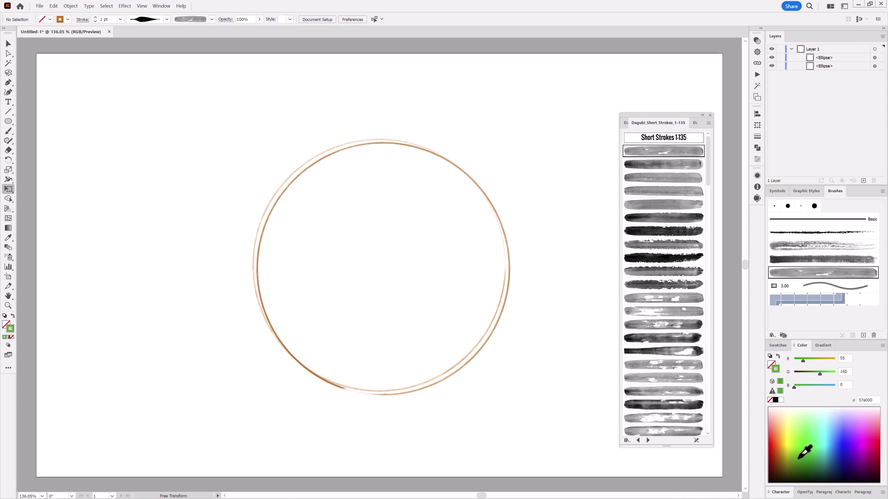
pyautogui.moveTo(804, 362); pyautogui.dragTo(812, 360)
pyautogui.click(798, 387)
pyautogui.click(11, 133)
pyautogui.moveTo(214, 257); pyautogui.dragTo(213, 197)
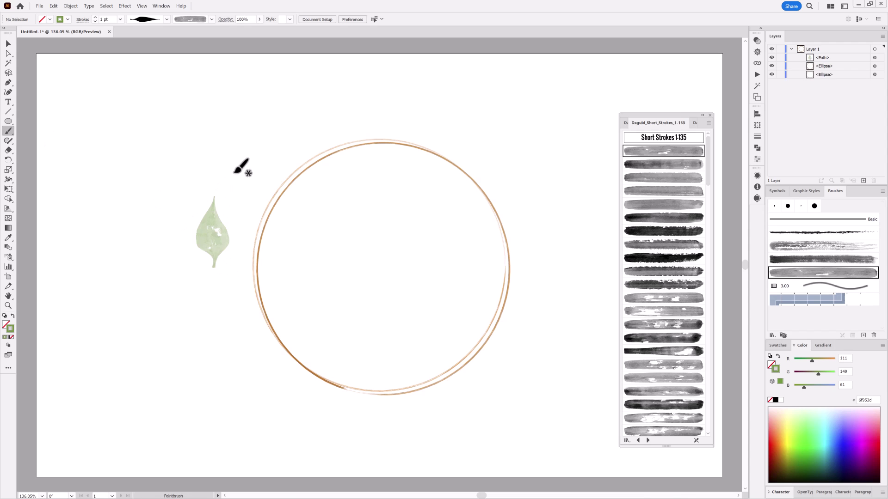
# Step: Confirm the Paintbrush tool options and set the painted leaf's stroke weight to 0.5 pt
pyautogui.doubleClick(10, 131)
pyautogui.click(447, 303)
pyautogui.keyDown('ctrl'); pyautogui.click(214, 241); pyautogui.keyUp('ctrl')
pyautogui.click(95, 21)
pyautogui.click(95, 21)
pyautogui.keyDown('ctrl'); pyautogui.click(185, 185); pyautogui.keyUp('ctrl')
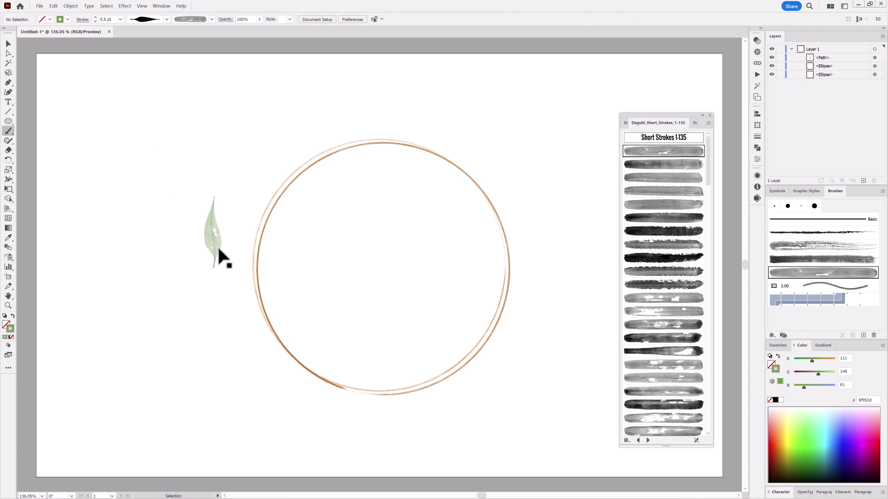
# Step: Delete the test leaf and set the blending mode for new strokes to Darken
pyautogui.moveTo(216, 245); pyautogui.dragTo(189, 221)
pyautogui.press('Delete')
pyautogui.click(757, 41)
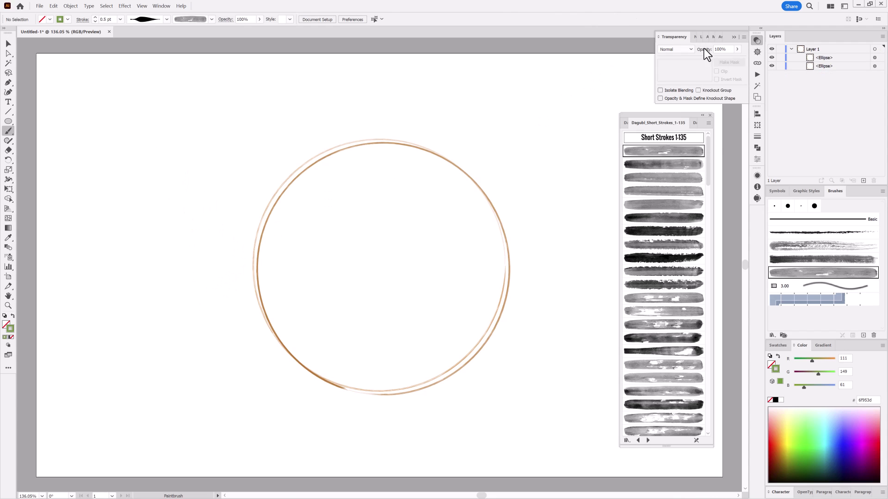
pyautogui.click(675, 49)
pyautogui.click(673, 70)
# Step: Paint a leaf about 20 by 36 mm across the circles' upper-left arc and set its blending mode to Normal
pyautogui.moveTo(285, 200); pyautogui.dragTo(303, 159)
pyautogui.keyDown('ctrl'); pyautogui.click(280, 202); pyautogui.keyUp('ctrl')
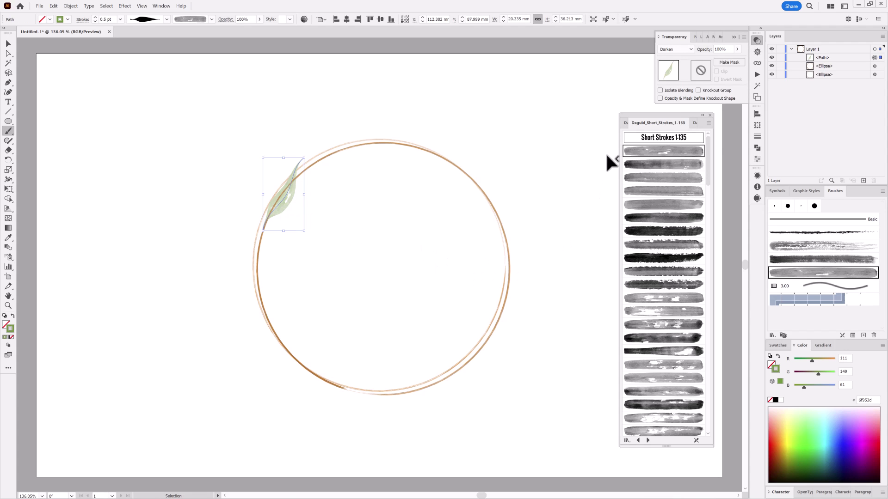
pyautogui.click(678, 49)
pyautogui.click(678, 58)
pyautogui.keyDown('ctrl'); pyautogui.click(335, 156); pyautogui.keyUp('ctrl')
# Step: Shift the leaf slightly up along the circles and change its stroke colour to green 1f7822
pyautogui.moveTo(283, 208); pyautogui.dragTo(287, 203)
pyautogui.keyDown('ctrl'); pyautogui.click(288, 203); pyautogui.keyUp('ctrl')
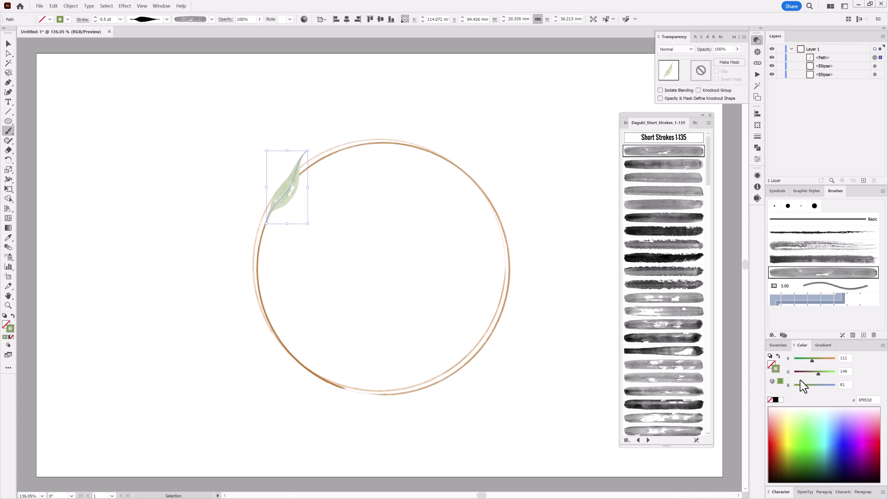
pyautogui.moveTo(818, 374)
pyautogui.mouseDown()
pyautogui.moveTo(798, 360)
pyautogui.moveTo(799, 386)
pyautogui.mouseUp()
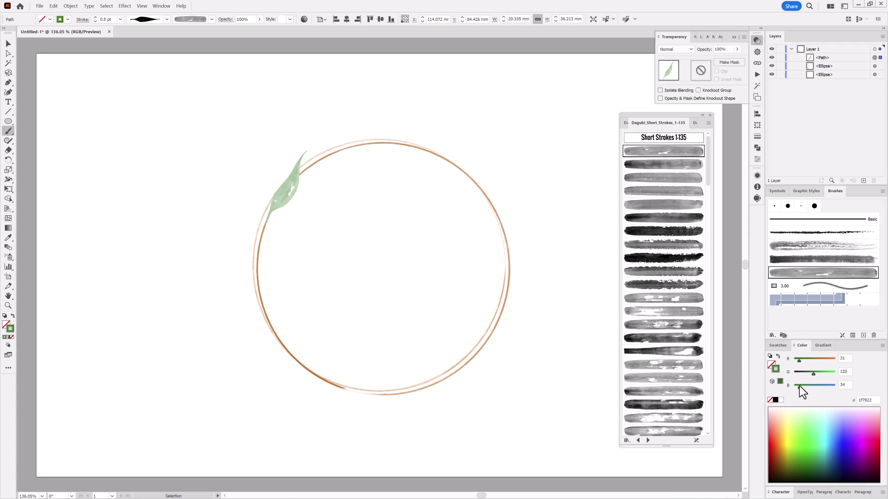
pyautogui.keyDown('ctrl'); pyautogui.click(577, 146); pyautogui.keyUp('ctrl')
# Step: Paint two leaves below the first one, outside the circles with the second short-stroke brush and inside with the third
pyautogui.click(663, 164)
pyautogui.moveTo(264, 243); pyautogui.dragTo(262, 169)
pyautogui.click(663, 177)
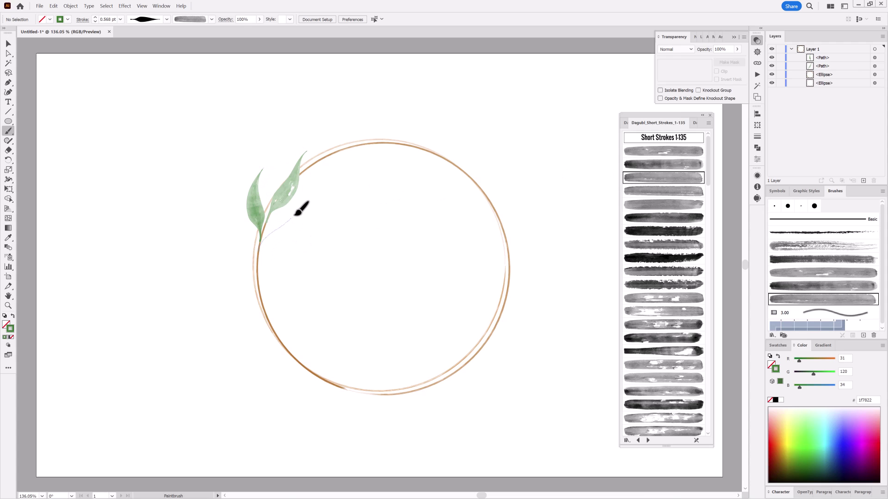
pyautogui.moveTo(295, 213); pyautogui.dragTo(301, 203)
pyautogui.keyDown('ctrl'); pyautogui.click(288, 238); pyautogui.keyUp('ctrl')
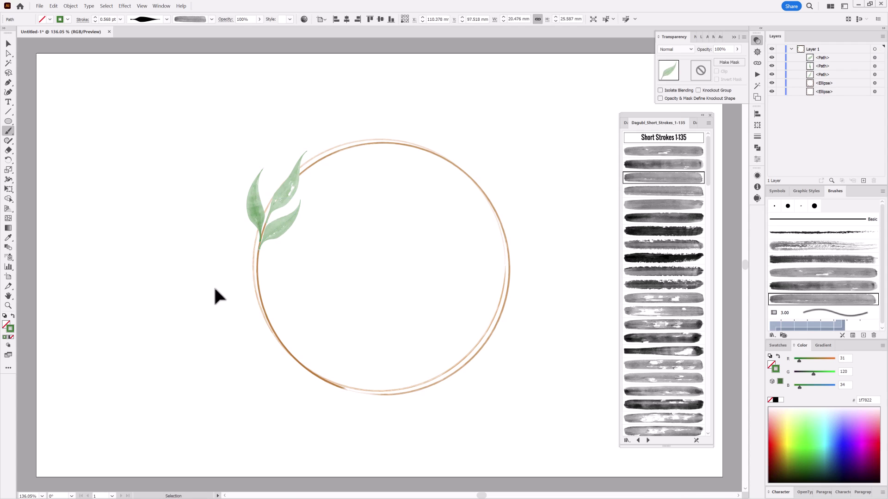
pyautogui.keyDown('ctrl'); pyautogui.click(217, 296); pyautogui.keyUp('ctrl')
# Step: Paint another leaf pair further down the arc, outside with the fourth short-stroke brush and inside with the fifth
pyautogui.click(677, 191)
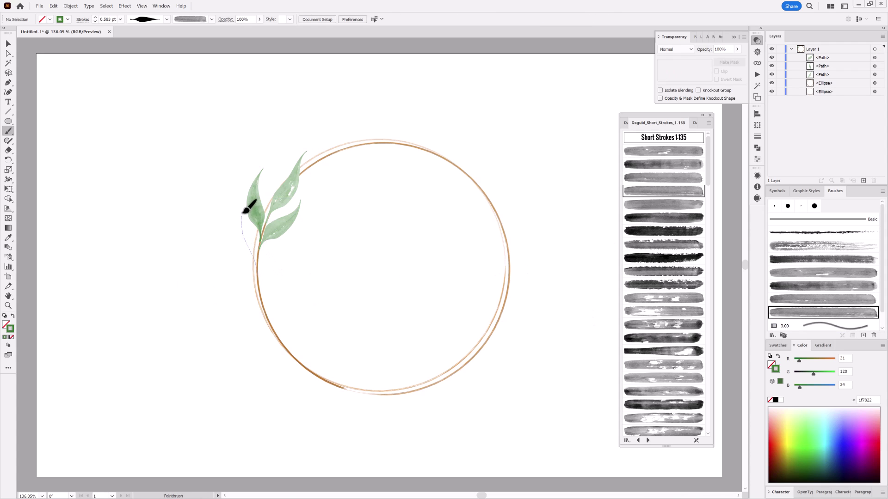
pyautogui.moveTo(244, 212); pyautogui.dragTo(245, 209)
pyautogui.click(677, 203)
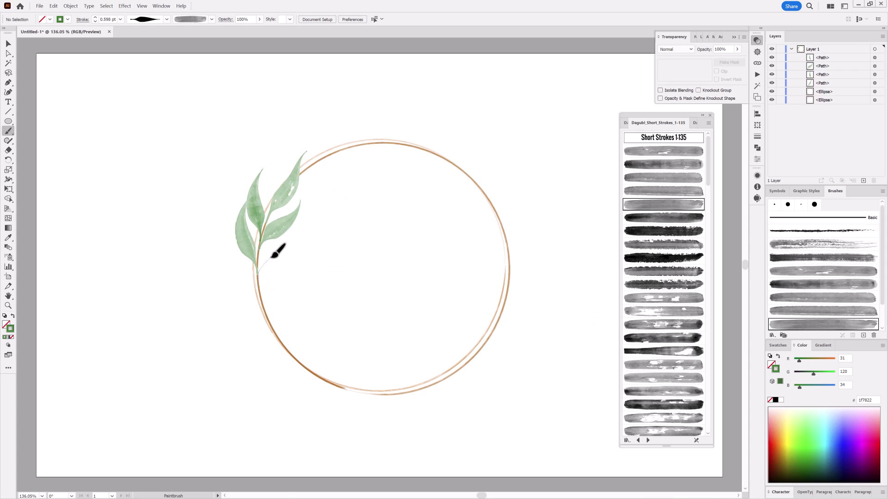
pyautogui.moveTo(305, 220); pyautogui.dragTo(306, 218)
# Step: Extend the branch with an outward-curving leaf in the twelfth short-stroke brush and an inner leaf in the seventeenth
pyautogui.click(675, 298)
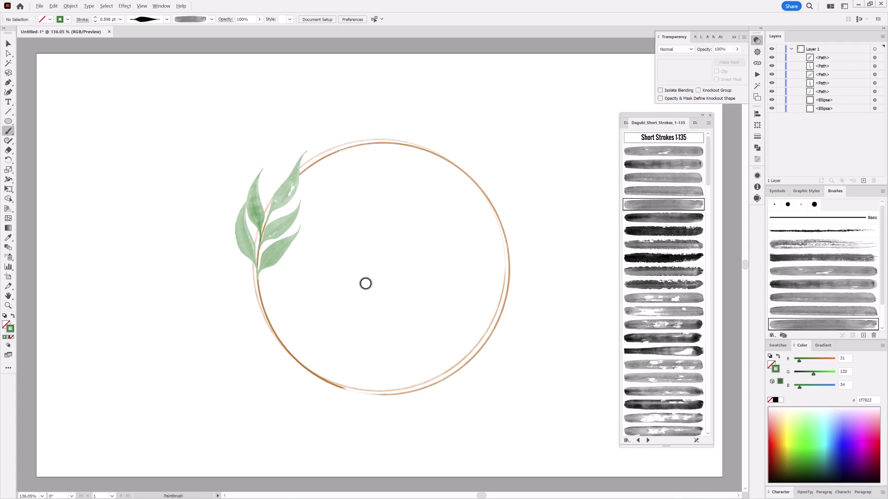
pyautogui.moveTo(211, 264); pyautogui.dragTo(211, 264)
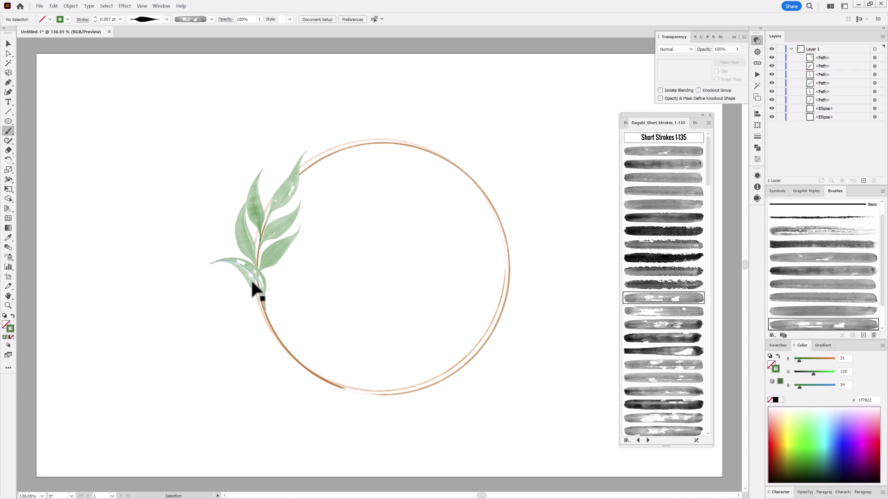
pyautogui.click(664, 364)
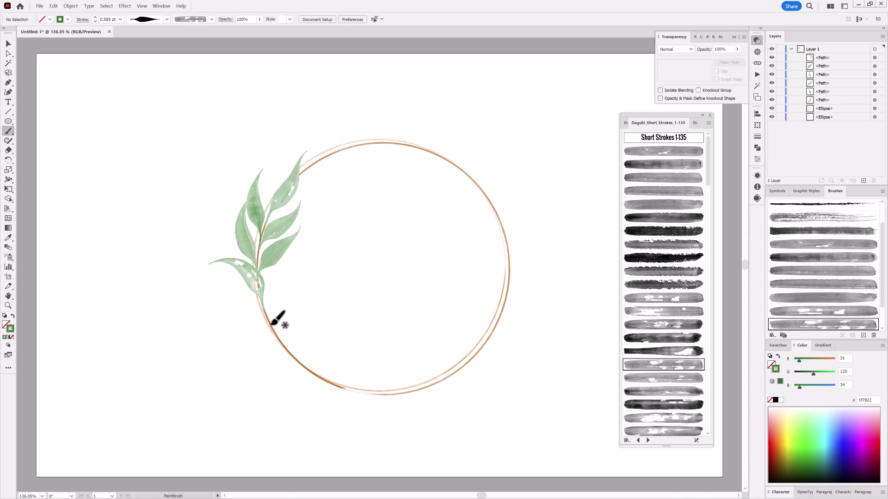
pyautogui.moveTo(271, 321); pyautogui.dragTo(280, 252)
# Step: Paint an outer leaf on the circles' lower-left arc with the eighteenth short-stroke brush and adjust its placement
pyautogui.scroll(-1, 659, 370)
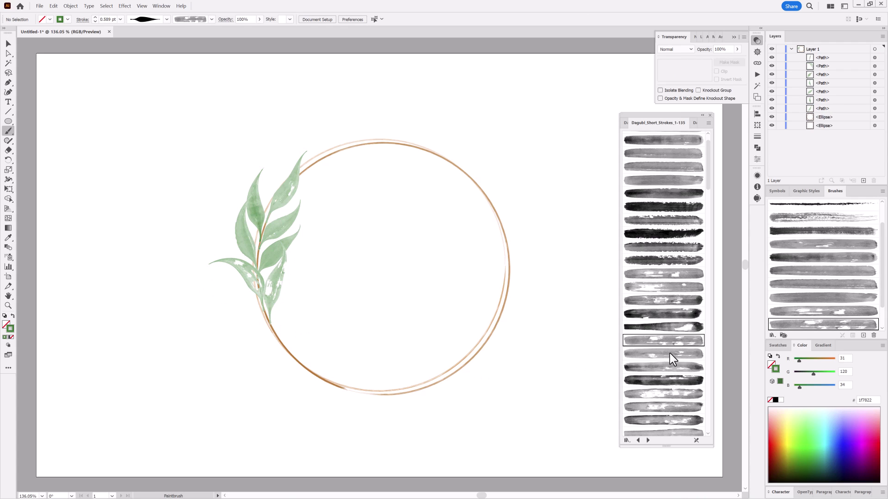
pyautogui.click(670, 353)
pyautogui.moveTo(268, 325); pyautogui.dragTo(228, 277)
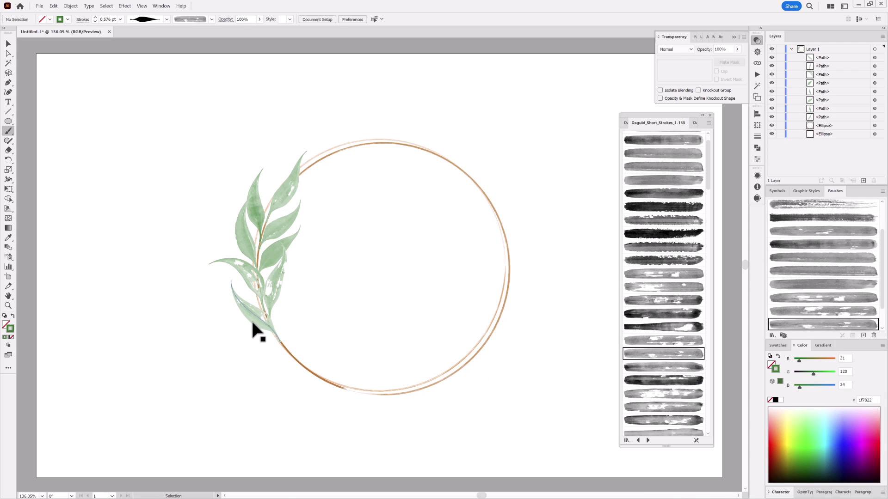
pyautogui.press('ctrl')
pyautogui.keyDown('ctrl'); pyautogui.click(195, 363); pyautogui.keyUp('ctrl')
# Step: Paint another leaf pair on the lower-left arc, inside with the nineteenth short-stroke brush at 0.6 pt and outside with the twenty-second at 0.4 pt
pyautogui.click(661, 368)
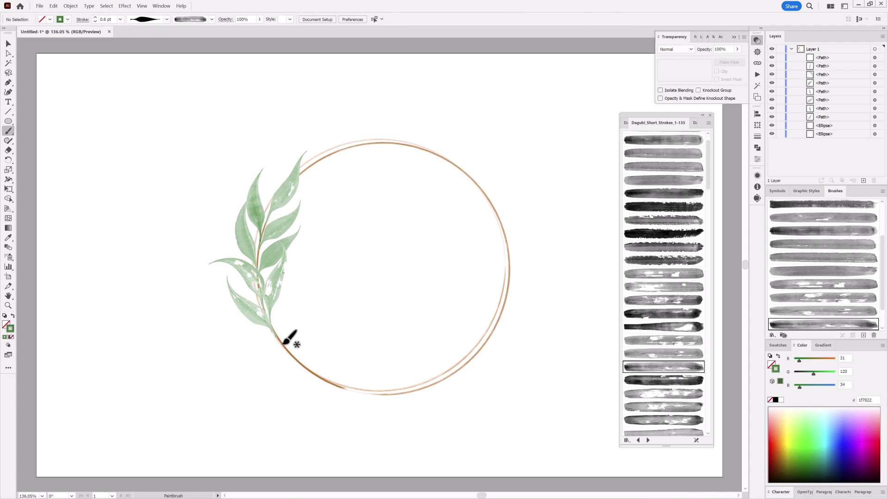
pyautogui.moveTo(295, 282); pyautogui.dragTo(302, 278)
pyautogui.moveTo(281, 314); pyautogui.dragTo(288, 321)
pyautogui.keyDown('ctrl'); pyautogui.click(207, 359); pyautogui.keyUp('ctrl')
pyautogui.scroll(-1, 672, 379)
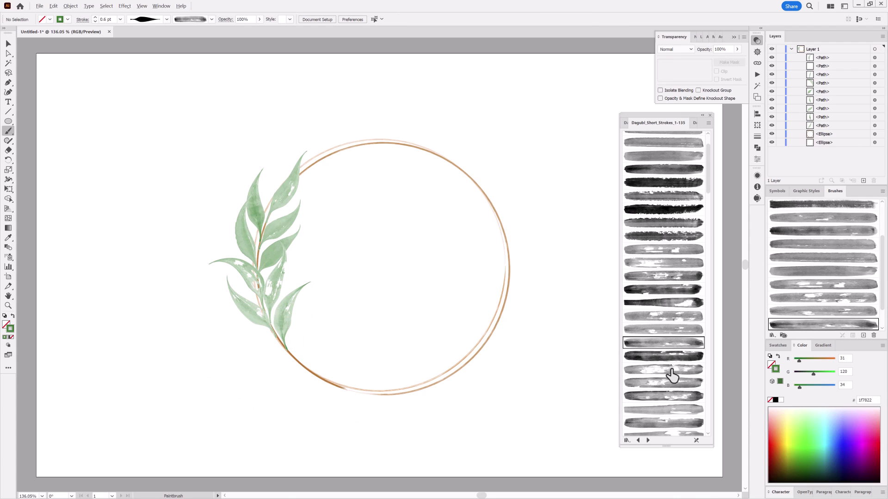
pyautogui.click(664, 383)
pyautogui.click(95, 21)
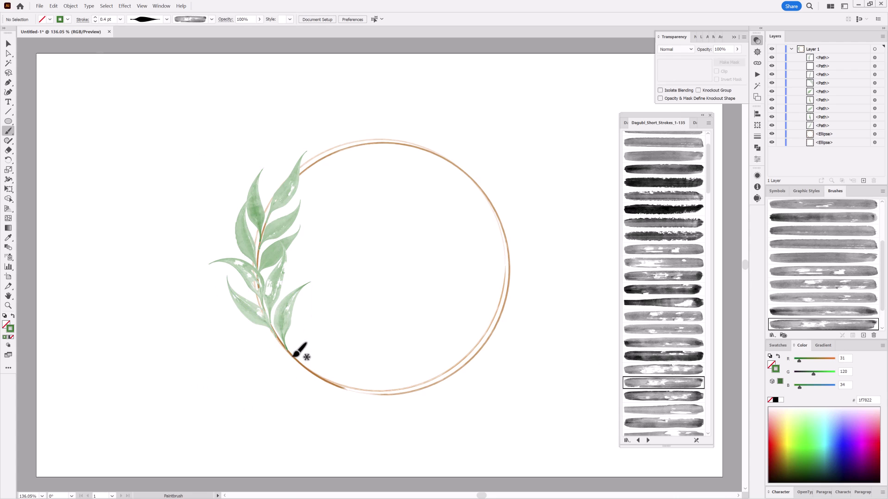
pyautogui.moveTo(247, 342); pyautogui.dragTo(231, 334)
# Step: Extend the branch with small leaves, inside with the twenty-third and thirty-second short-stroke brushes and outside between them with the twenty-seventh
pyautogui.click(657, 396)
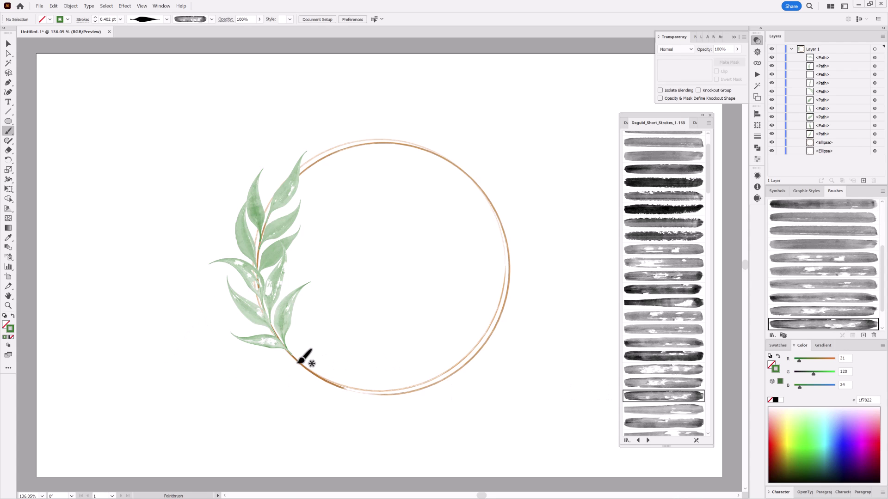
pyautogui.moveTo(301, 317); pyautogui.dragTo(300, 312)
pyautogui.scroll(-2, 658, 377)
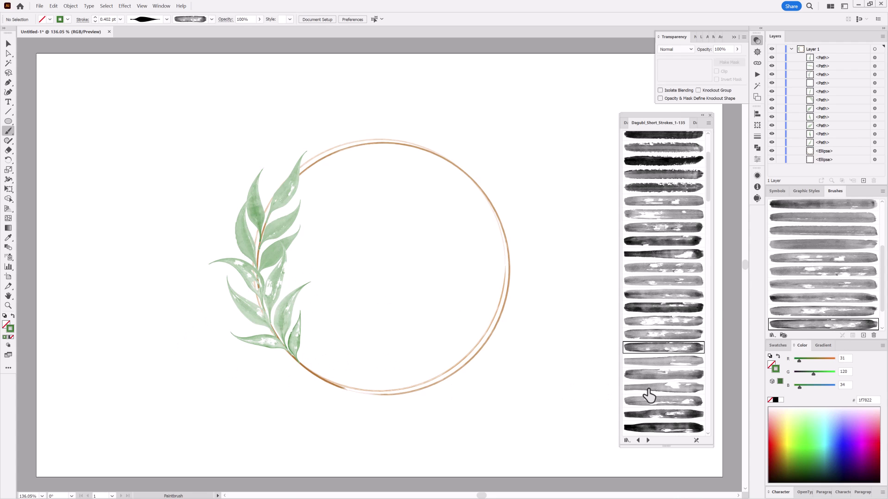
pyautogui.moveTo(301, 362); pyautogui.dragTo(258, 356)
pyautogui.scroll(-2, 690, 352)
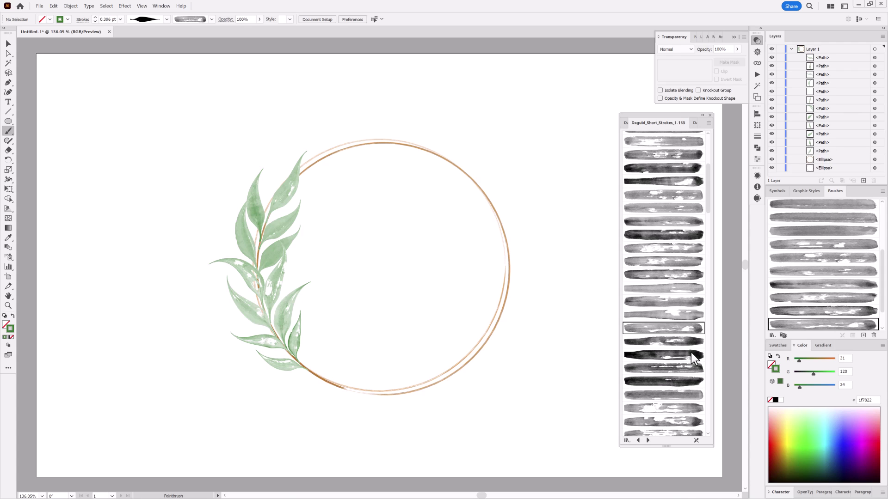
pyautogui.click(684, 393)
pyautogui.moveTo(316, 372); pyautogui.dragTo(308, 334)
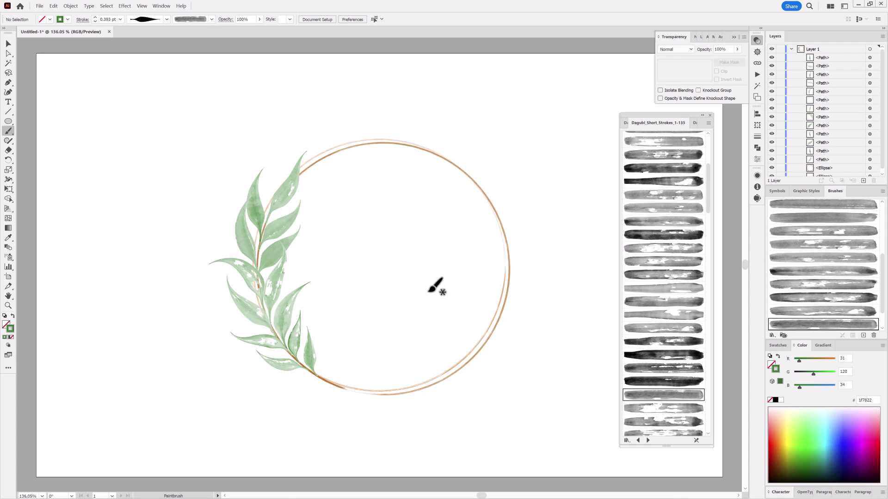
# Step: Shrink the upper leaves just below the branch's tip and move them back against the stem
pyautogui.keyDown('ctrl'); pyautogui.click(262, 213); pyautogui.keyUp('ctrl')
pyautogui.moveTo(263, 168); pyautogui.dragTo(248, 203)
pyautogui.keyDown('ctrl'); pyautogui.click(291, 229); pyautogui.keyUp('ctrl')
pyautogui.click(252, 193)
pyautogui.moveTo(248, 238); pyautogui.dragTo(247, 231)
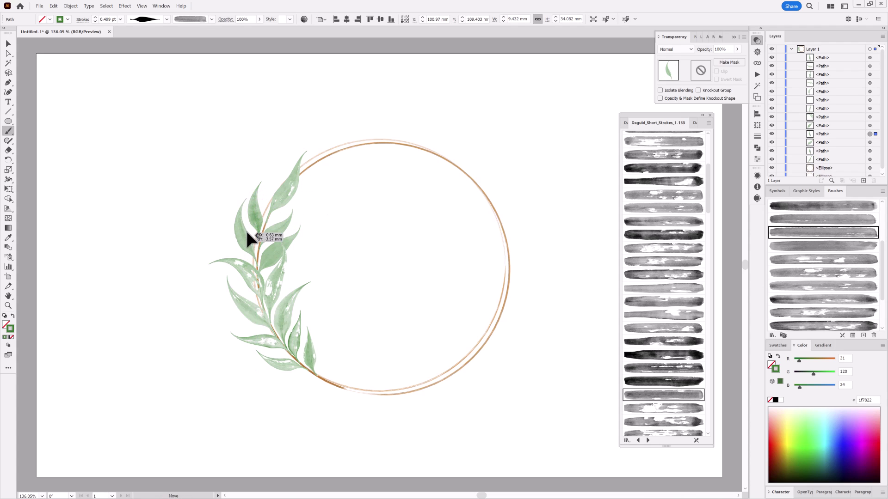
pyautogui.keyDown('ctrl'); pyautogui.click(396, 247); pyautogui.keyUp('ctrl')
# Step: Check the Scale Strokes & Effects setting in the transform options
pyautogui.click(757, 125)
pyautogui.click(743, 110)
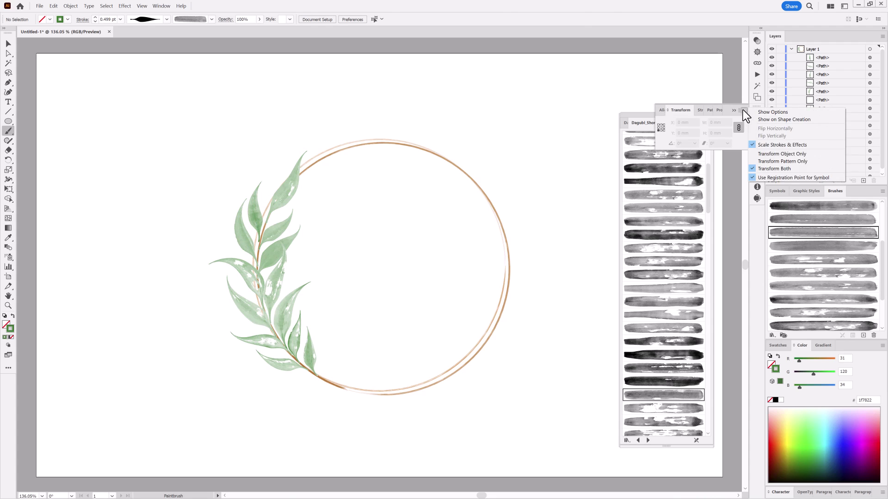
pyautogui.click(703, 9)
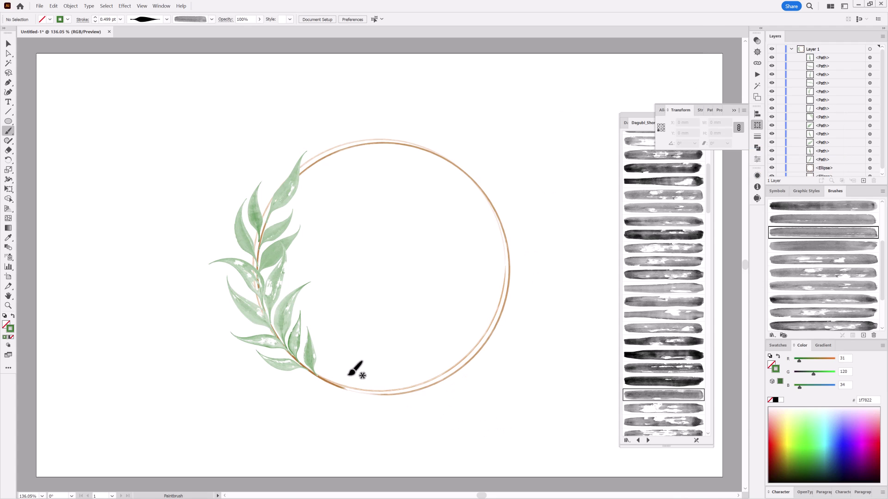
# Step: Paint a small outer leaf at the branch's lower end with a patchy, dry-looking short-stroke brush
pyautogui.scroll(-5, 691, 348)
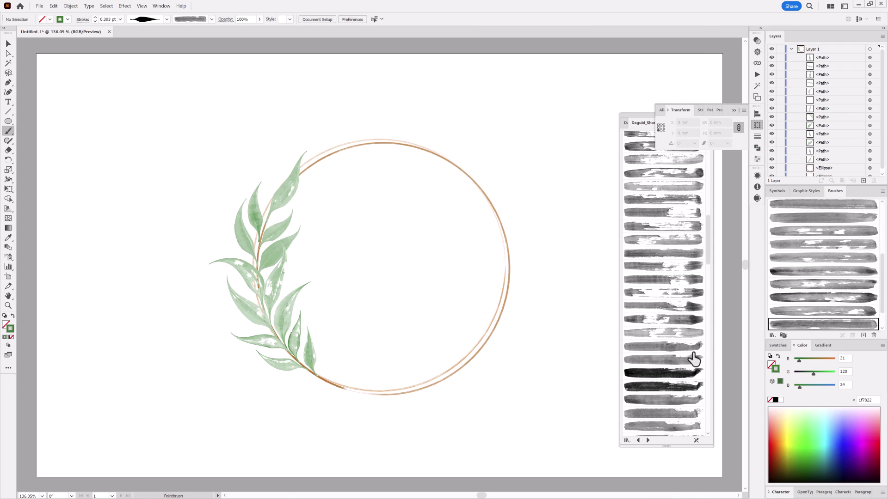
pyautogui.click(641, 228)
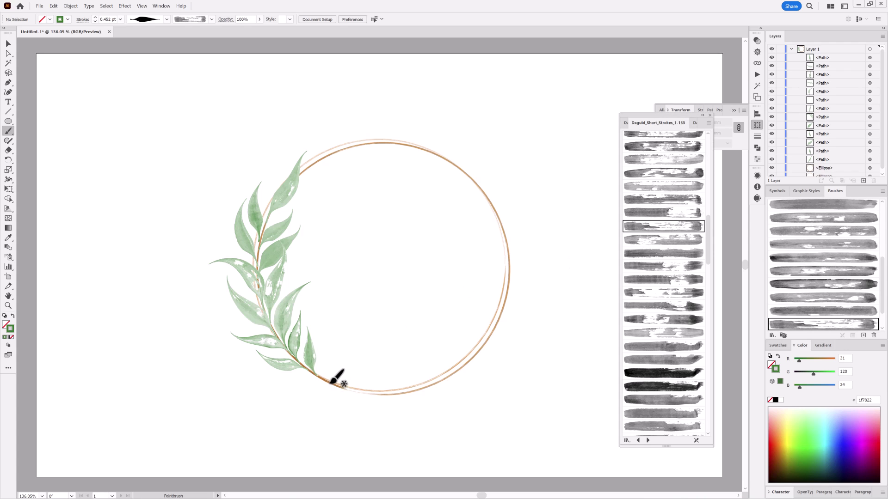
pyautogui.moveTo(313, 371); pyautogui.dragTo(293, 384)
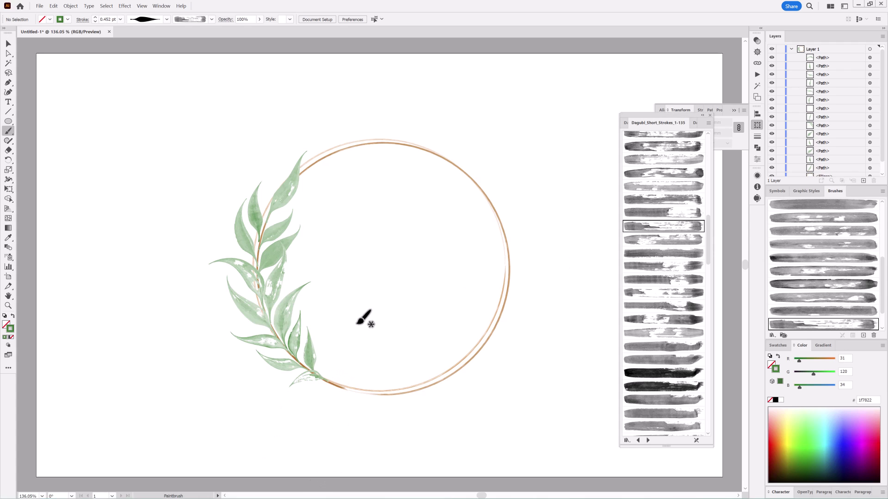
# Step: Scale down the leaf at the branch's top tip and return to the Paintbrush tool
pyautogui.press('v')
pyautogui.click(269, 224)
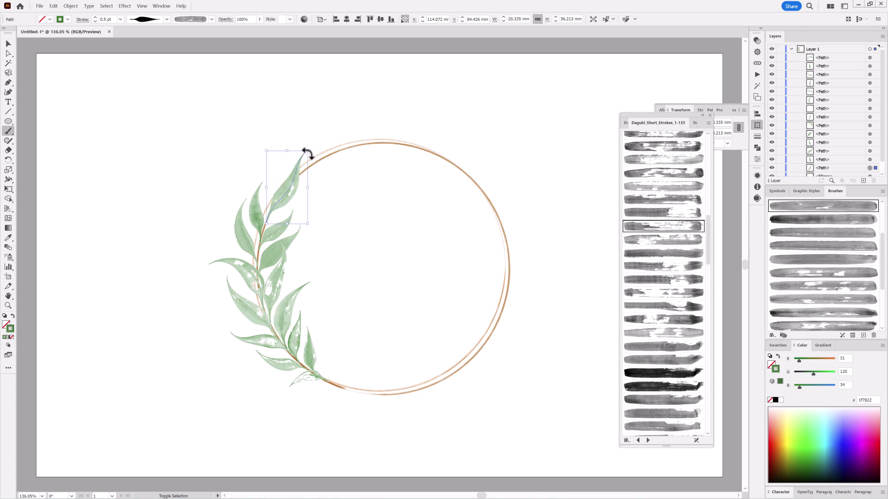
pyautogui.moveTo(309, 151); pyautogui.dragTo(301, 169)
pyautogui.click(425, 265)
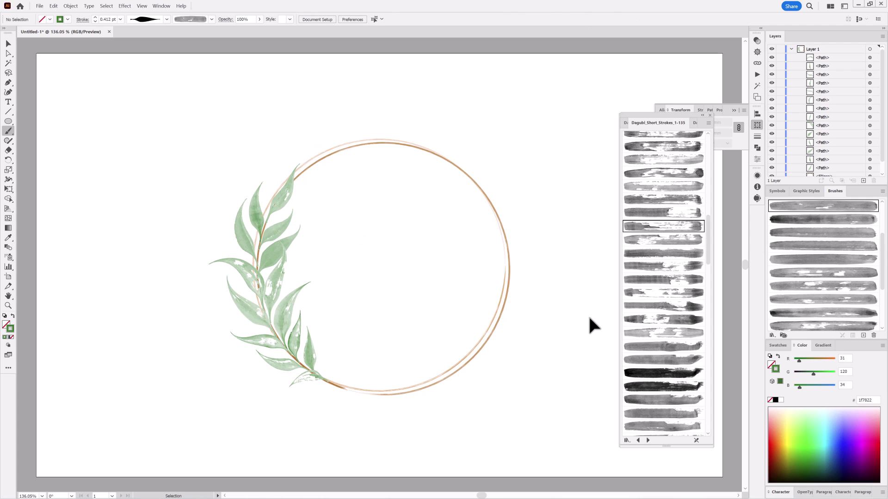
pyautogui.press('b')
# Step: Add a new layer above the leaves and lock Layer 1
pyautogui.click(791, 49)
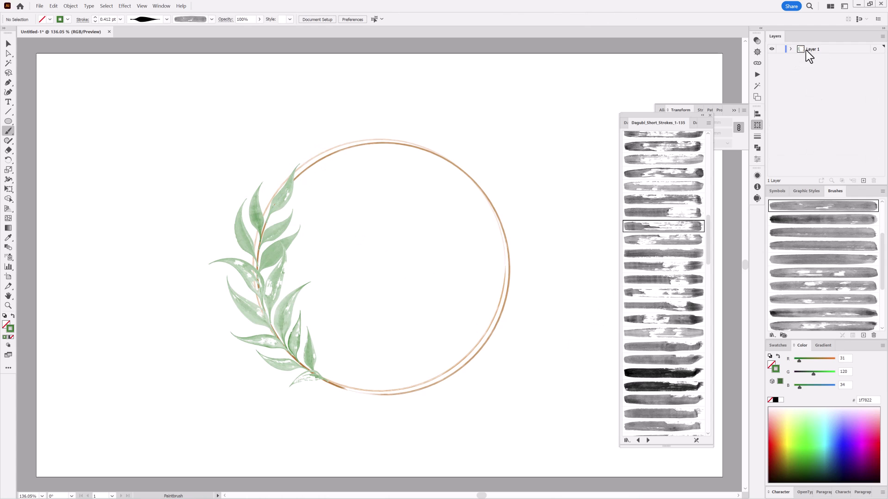
pyautogui.click(863, 181)
pyautogui.click(780, 57)
# Step: Choose the Stamps_Washes_041 brush from the Dagubi_Stamps_Washes library and set the stroke colour to bright red #ff1a00
pyautogui.click(625, 122)
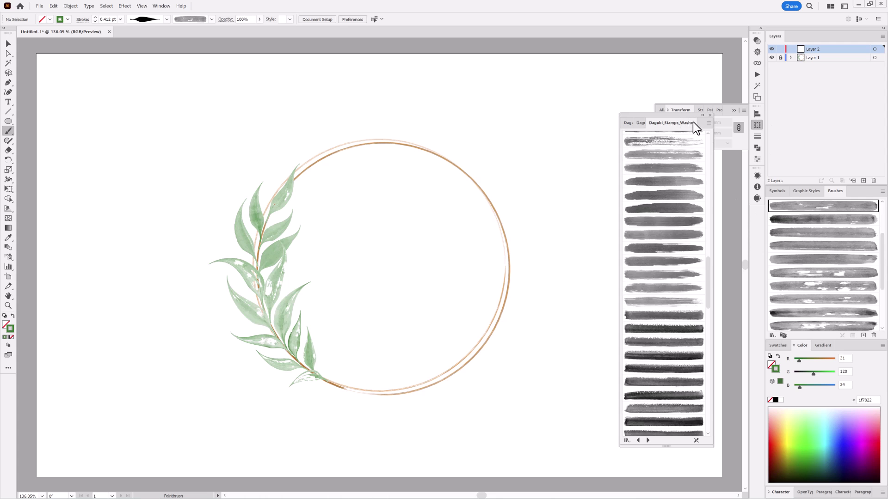
pyautogui.click(691, 122)
pyautogui.scroll(-3, 685, 301)
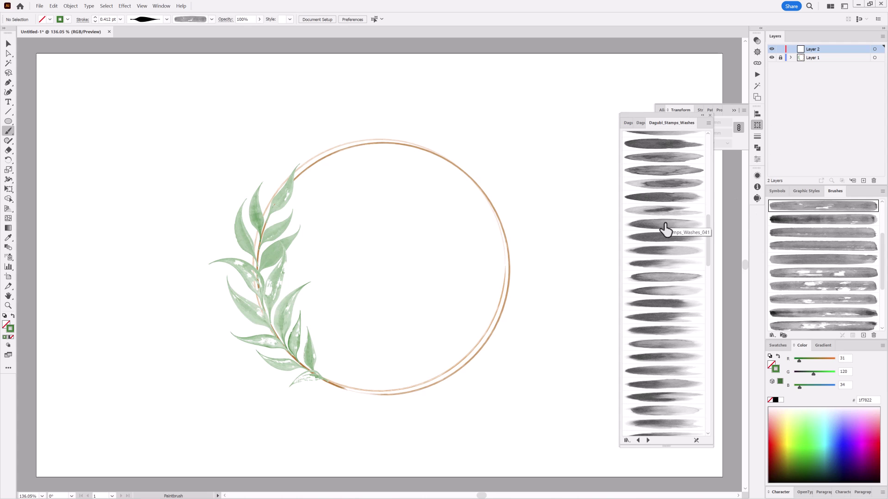
pyautogui.click(665, 224)
pyautogui.click(778, 434)
pyautogui.click(772, 441)
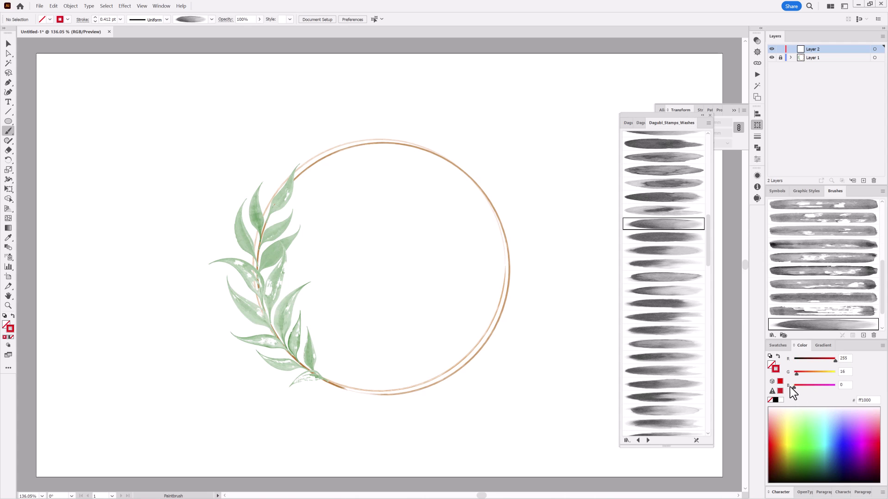
# Step: Paint an upright petal near the branch's lower end and set its stroke weight to 0.7 pt
pyautogui.moveTo(356, 372)
pyautogui.mouseDown()
pyautogui.moveTo(354, 348)
pyautogui.moveTo(364, 328)
pyautogui.mouseUp()
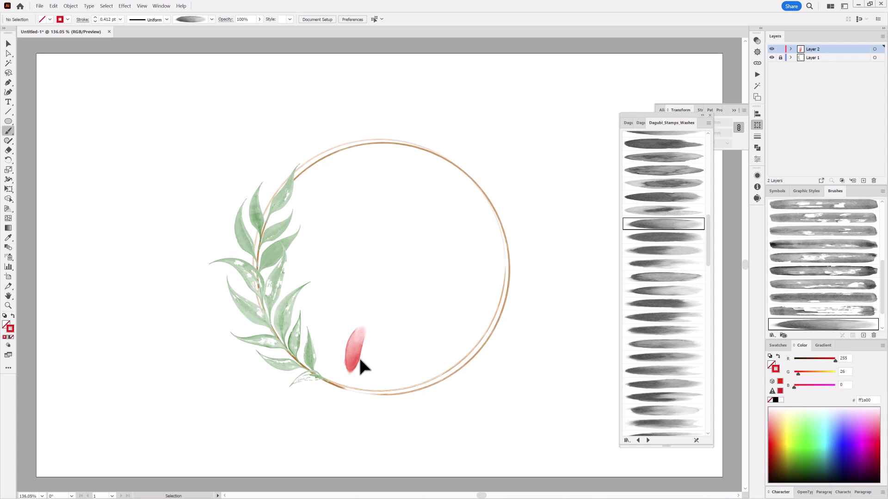
pyautogui.moveTo(355, 363); pyautogui.dragTo(354, 364)
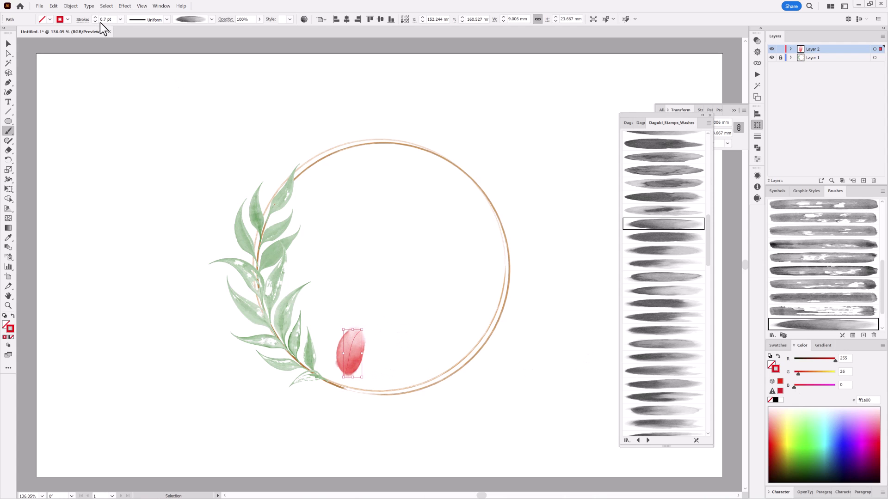
pyautogui.keyDown('ctrl'); pyautogui.click(515, 399); pyautogui.keyUp('ctrl')
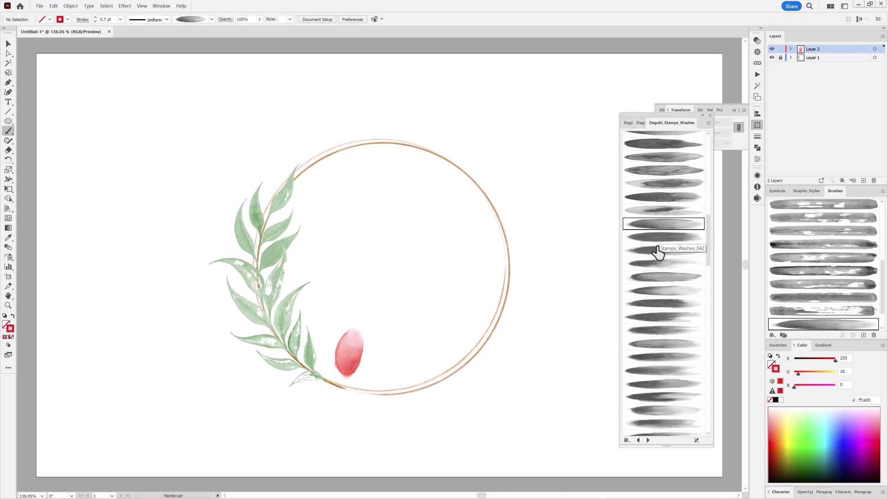
# Step: Paint a second petal pointing right from the flower's centre, place it, and switch it to the wash brush below the one used
pyautogui.click(683, 251)
pyautogui.moveTo(349, 380); pyautogui.dragTo(395, 363)
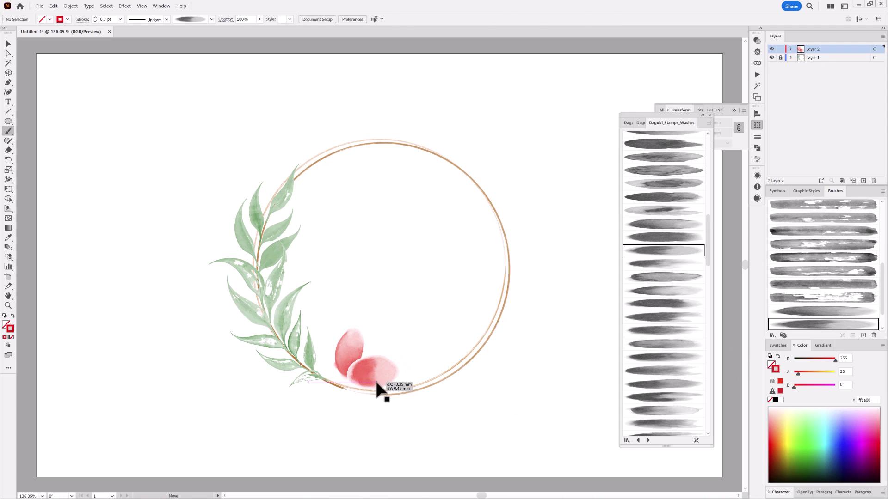
pyautogui.click(664, 263)
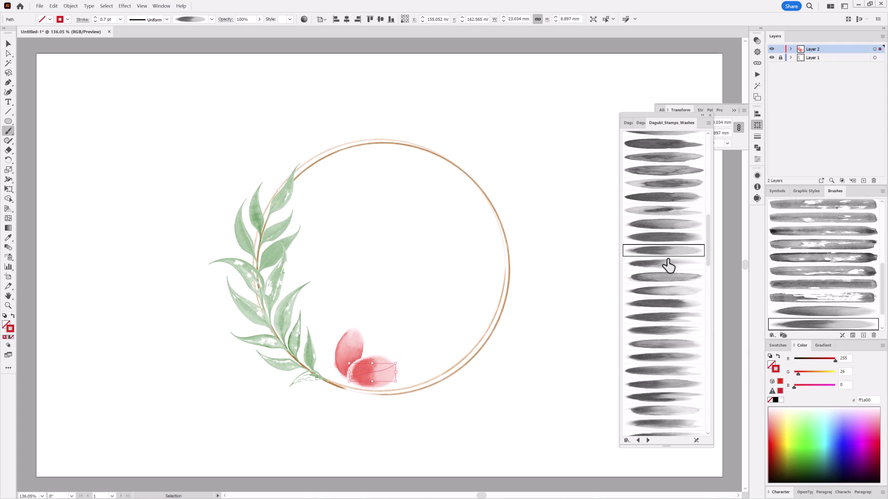
pyautogui.keyDown('ctrl'); pyautogui.click(444, 458); pyautogui.keyUp('ctrl')
# Step: Paint the two lower petals with different wash brushes, the right one at 0.6 pt and the left one at 0.5 pt
pyautogui.click(664, 290)
pyautogui.moveTo(369, 404); pyautogui.dragTo(388, 418)
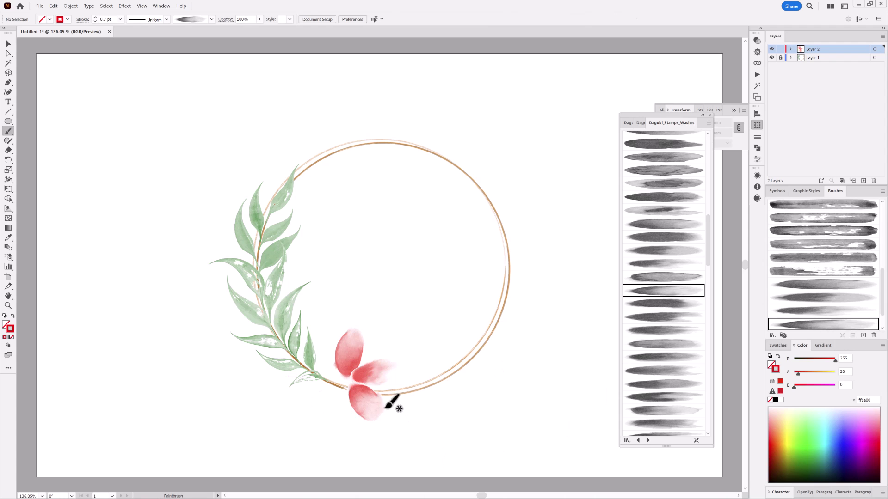
pyautogui.click(95, 21)
pyautogui.keyDown('ctrl'); pyautogui.click(95, 92); pyautogui.keyUp('ctrl')
pyautogui.click(674, 318)
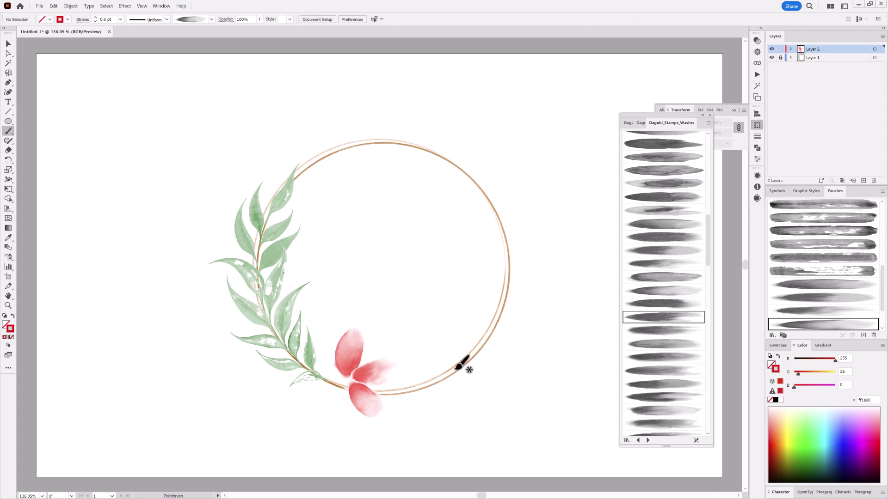
pyautogui.moveTo(344, 388)
pyautogui.mouseDown()
pyautogui.moveTo(310, 422)
pyautogui.moveTo(330, 405)
pyautogui.mouseUp()
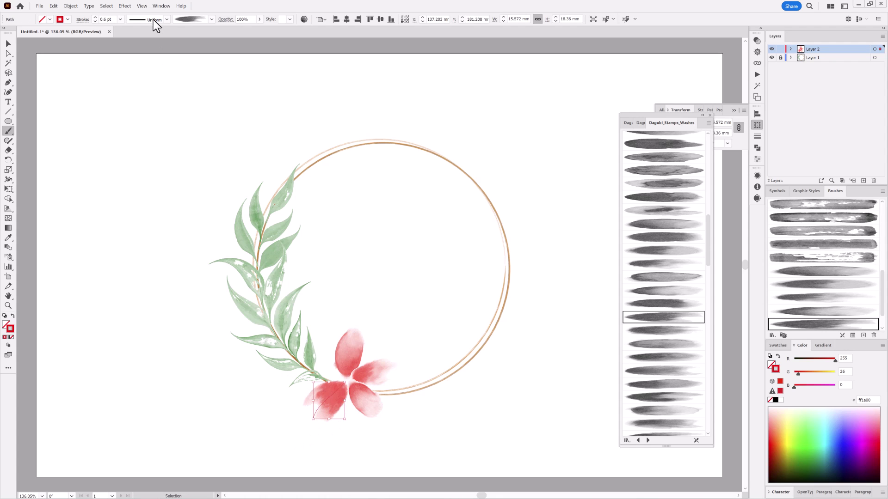
pyautogui.keyDown('ctrl'); pyautogui.click(545, 416); pyautogui.keyUp('ctrl')
# Step: Paint the fifth petal at the flower's upper left in a lighter wash brush at 0.6 pt and adjust the petals' placement
pyautogui.scroll(-2, 684, 351)
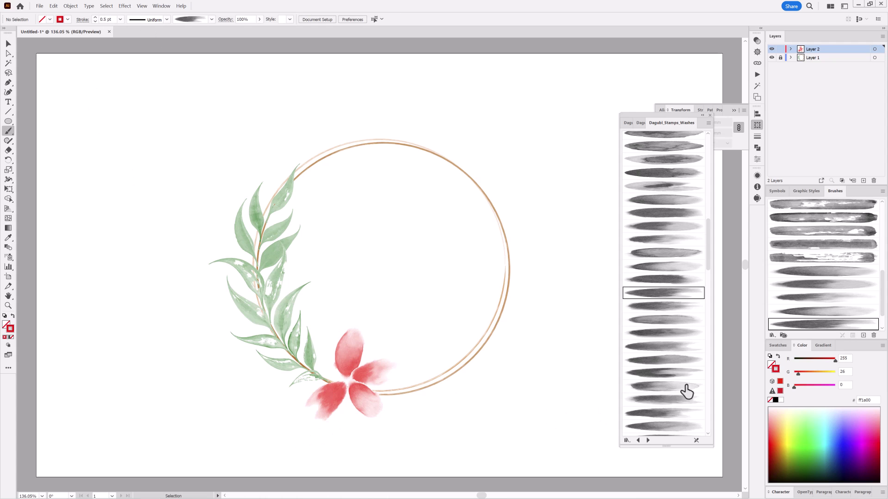
pyautogui.click(669, 386)
pyautogui.moveTo(309, 352); pyautogui.dragTo(298, 359)
pyautogui.keyDown('ctrl'); pyautogui.click(324, 372); pyautogui.keyUp('ctrl')
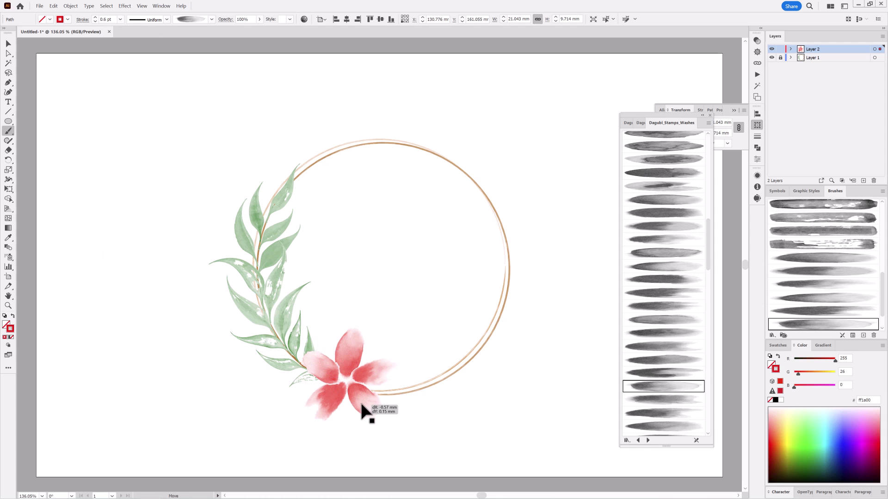
pyautogui.click(572, 398)
# Step: Choose the Stamps_Washes_115 brush and set the blending mode to Darken
pyautogui.scroll(-8, 659, 312)
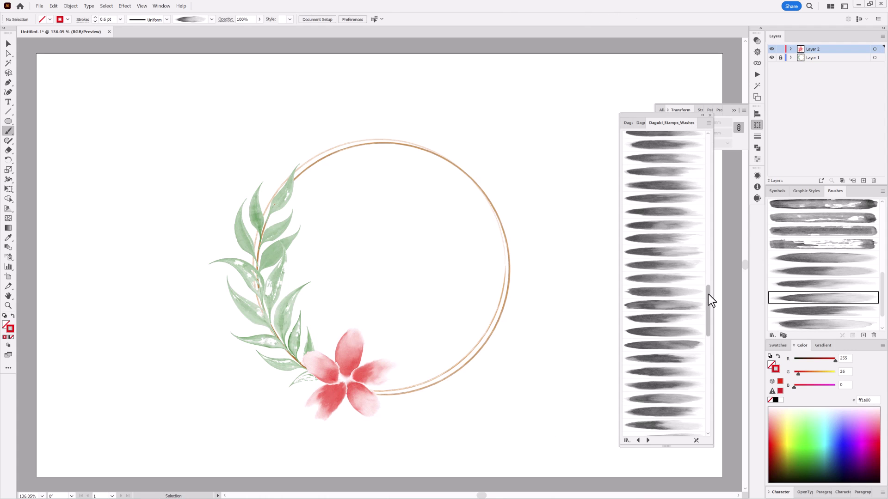
pyautogui.moveTo(708, 293); pyautogui.dragTo(703, 381)
pyautogui.click(664, 280)
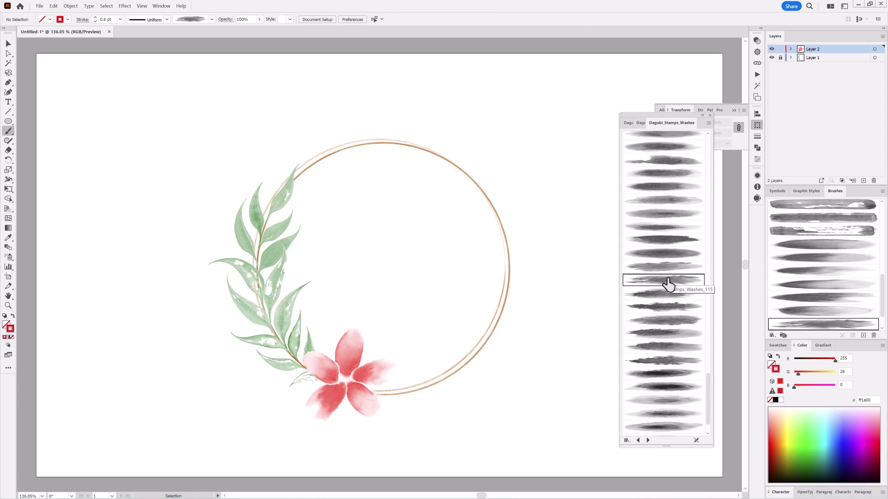
pyautogui.click(757, 40)
pyautogui.click(684, 49)
pyautogui.click(674, 69)
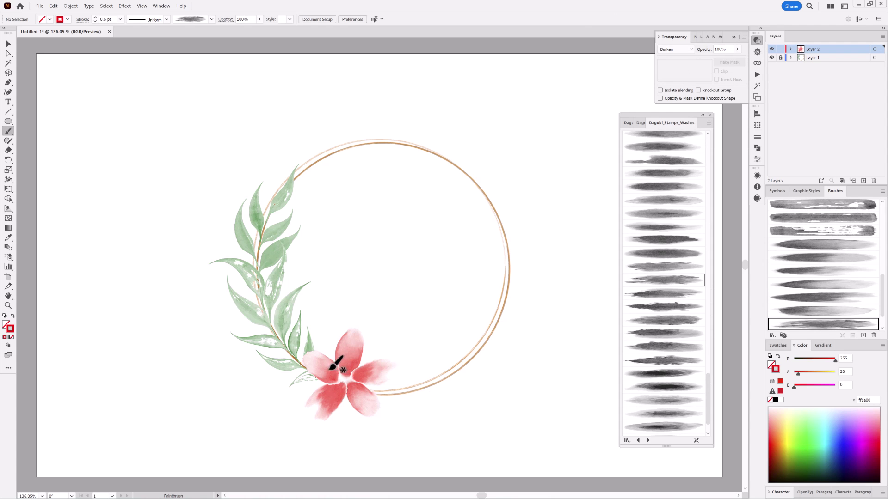
# Step: Paint a short stroke over the flower's centre and reshape it with Free Transform to join the petals
pyautogui.moveTo(364, 389)
pyautogui.mouseDown()
pyautogui.moveTo(346, 382)
pyautogui.moveTo(371, 362)
pyautogui.moveTo(377, 367)
pyautogui.moveTo(348, 357)
pyautogui.moveTo(343, 380)
pyautogui.mouseUp()
pyautogui.click(8, 189)
pyautogui.click(194, 370)
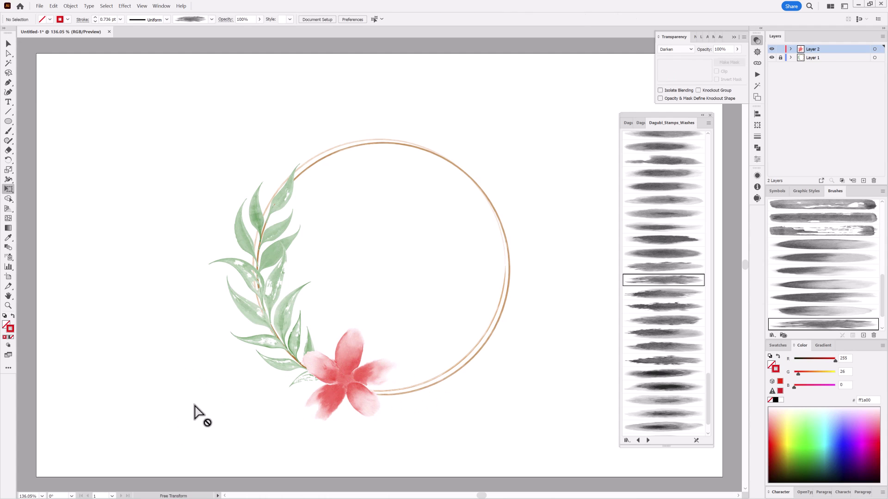
# Step: Set the blending mode to Multiply and paint a darker red centre on the flower with a rough-edged wash brush
pyautogui.click(675, 49)
pyautogui.click(676, 69)
pyautogui.click(669, 361)
pyautogui.press('b')
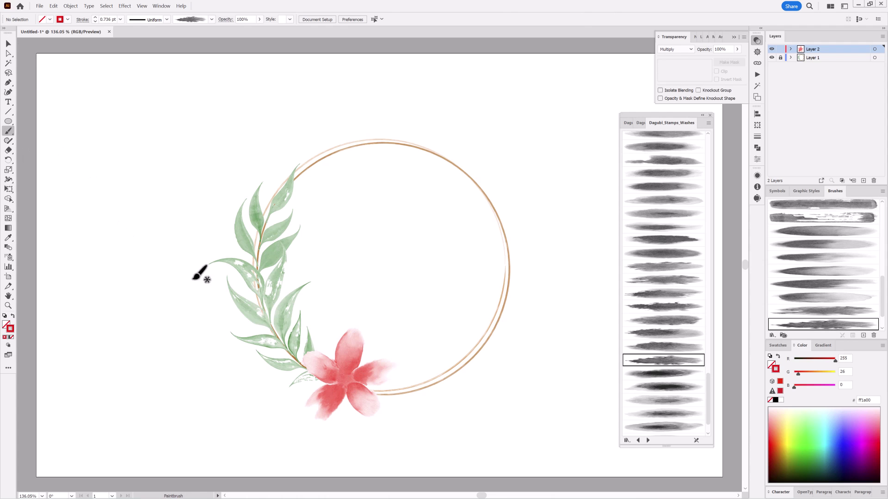
pyautogui.click(4, 28)
pyautogui.moveTo(360, 394); pyautogui.dragTo(360, 367)
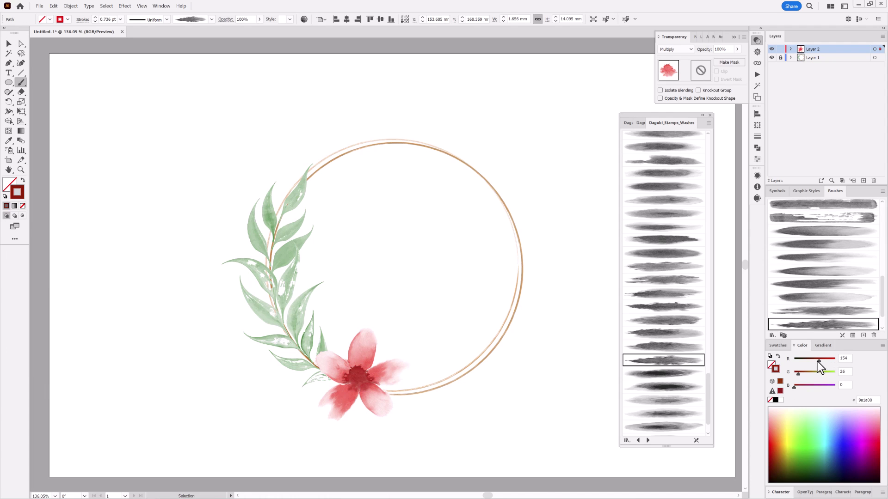
# Step: Apply a softer wash brush to the flower's dark red centre stroke and reposition it over the petals' junction
pyautogui.click(668, 282)
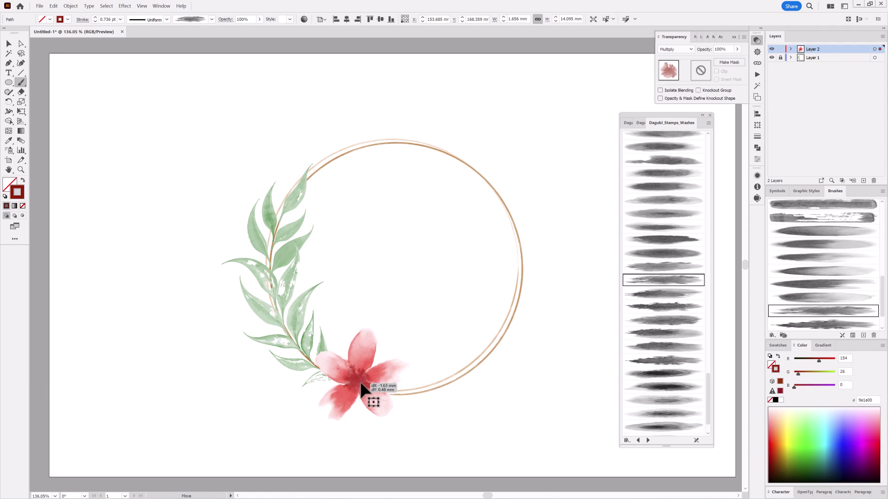
pyautogui.click(566, 412)
# Step: Browse the short stroke brush libraries to the Short Strokes Gradient 1-105 set and choose a gradient-edged brush
pyautogui.click(641, 123)
pyautogui.moveTo(707, 270); pyautogui.dragTo(710, 139)
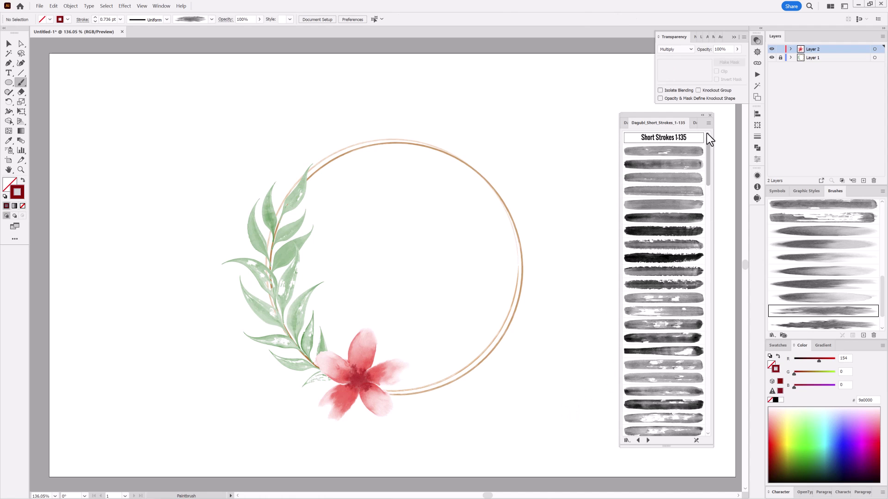
pyautogui.click(648, 441)
pyautogui.click(648, 441)
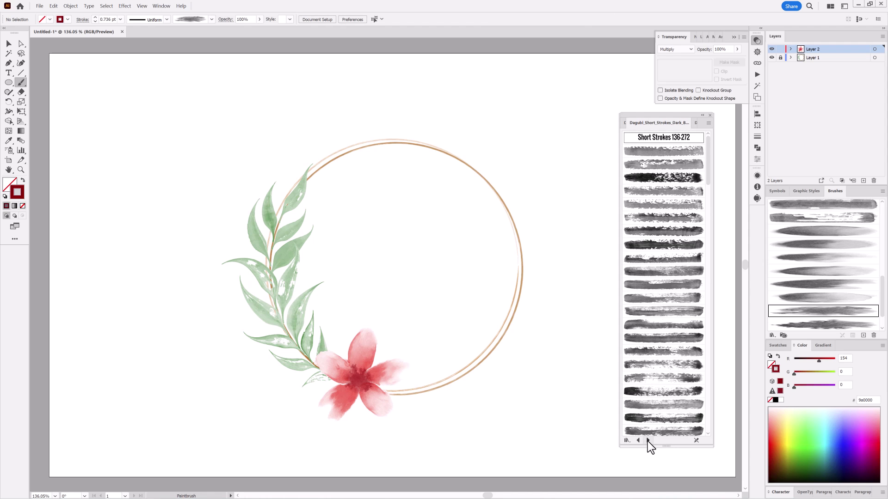
pyautogui.click(647, 440)
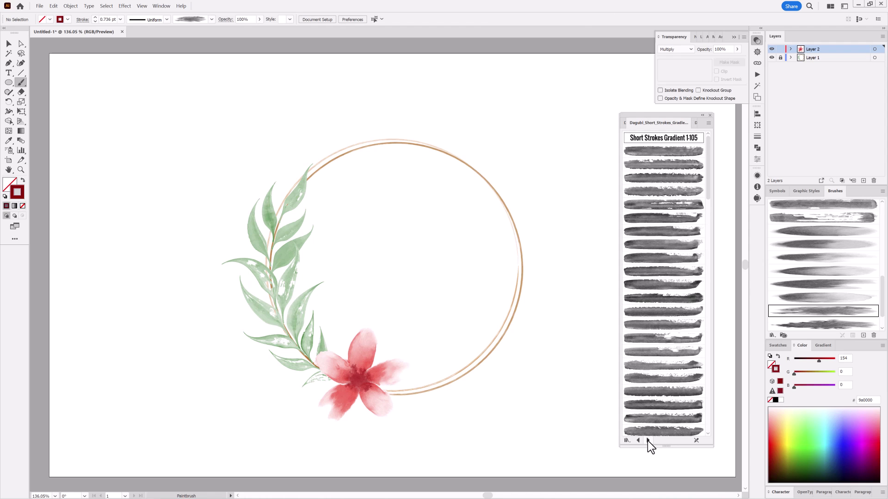
pyautogui.moveTo(708, 160)
pyautogui.mouseDown()
pyautogui.moveTo(715, 320)
pyautogui.moveTo(717, 309)
pyautogui.mouseUp()
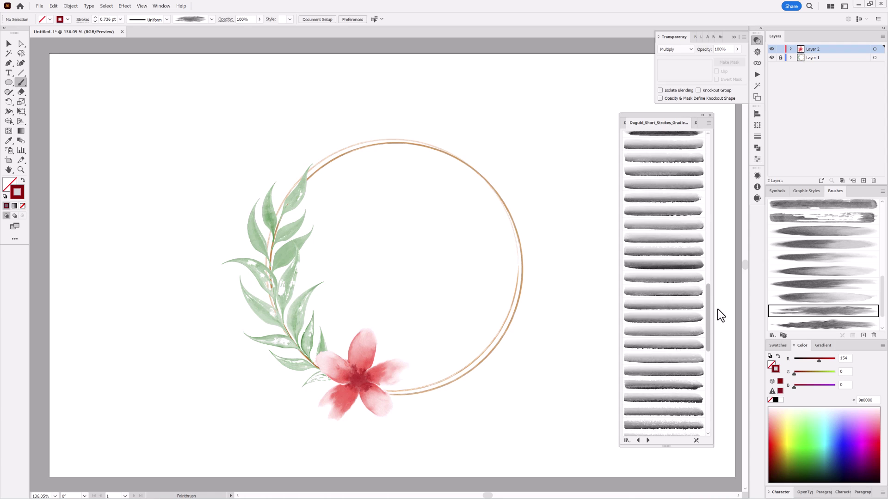
pyautogui.click(670, 160)
# Step: Set the stroke weight to 0.25 pt, paint a round dark red disc on the flower's centre and adjust its position
pyautogui.scroll(10, 432, 450)
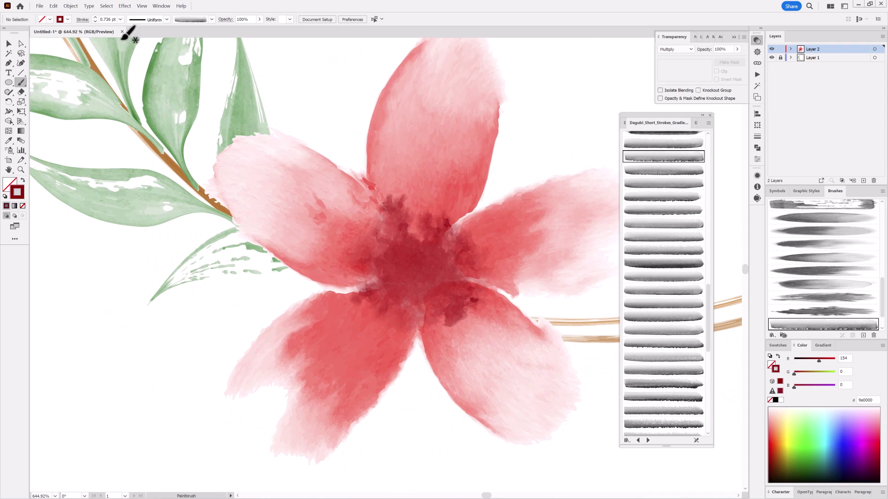
pyautogui.click(120, 20)
pyautogui.click(127, 25)
pyautogui.moveTo(458, 297); pyautogui.dragTo(460, 293)
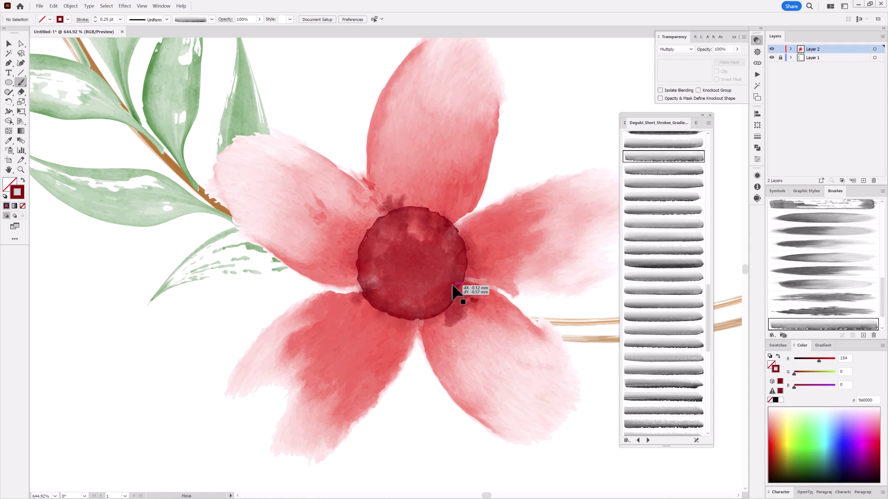
# Step: Reduce the centre disc's stroke to 0.2 pt and try several Short Strokes Gradient brushes on it, settling on a rough, speckled one
pyautogui.click(668, 202)
pyautogui.scroll(-3, 671, 277)
pyautogui.click(665, 329)
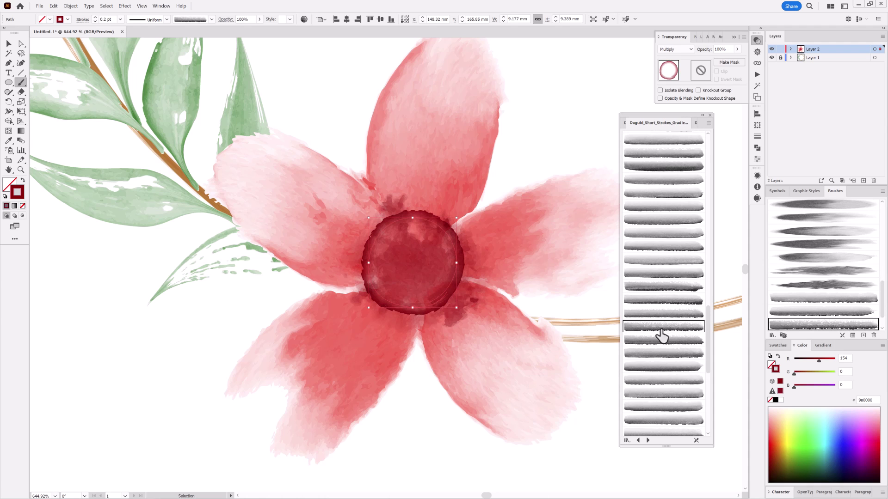
pyautogui.scroll(-3, 663, 324)
pyautogui.click(661, 286)
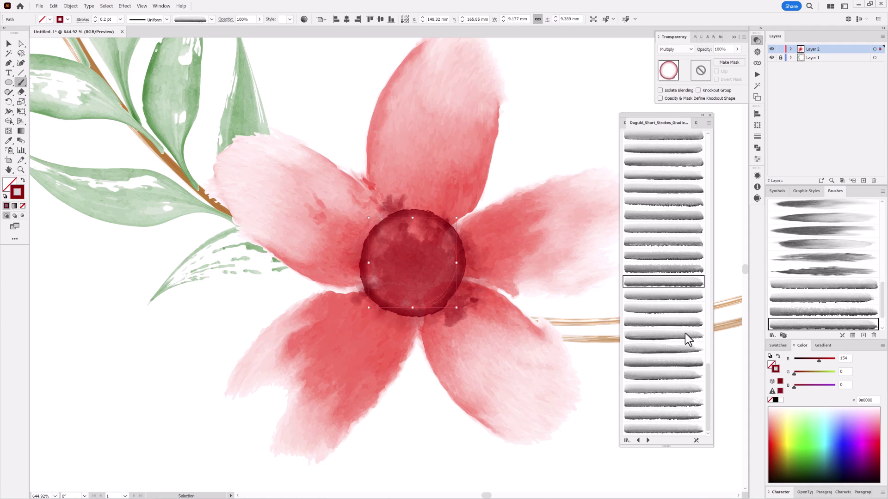
pyautogui.scroll(3, 671, 300)
pyautogui.scroll(2, 666, 222)
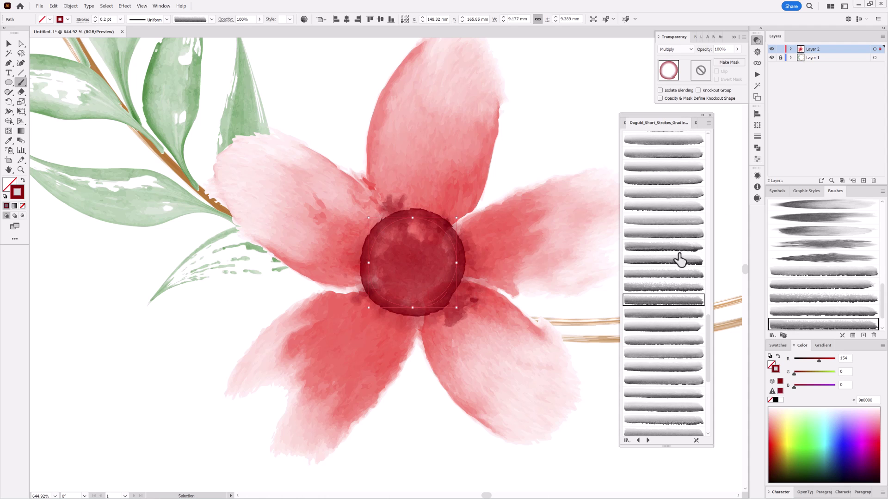
pyautogui.click(666, 287)
pyautogui.scroll(-4, 479, 297)
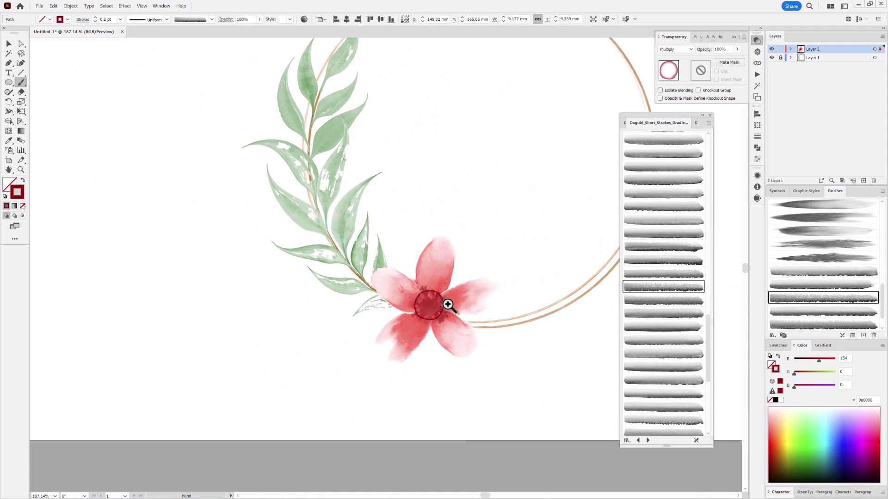
# Step: Shift the centre disc's colour towards brown by setting green to 40, and deselect it
pyautogui.scroll(4, 448, 307)
pyautogui.moveTo(808, 372); pyautogui.dragTo(800, 372)
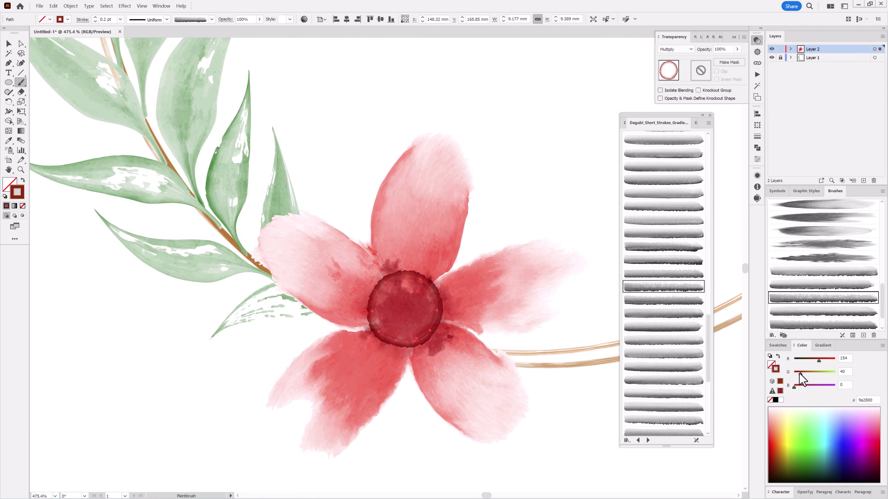
pyautogui.keyDown('ctrl'); pyautogui.click(727, 465); pyautogui.keyUp('ctrl')
# Step: Open the VariousFree Brushes library and choose a faint streaky dry brush
pyautogui.click(783, 336)
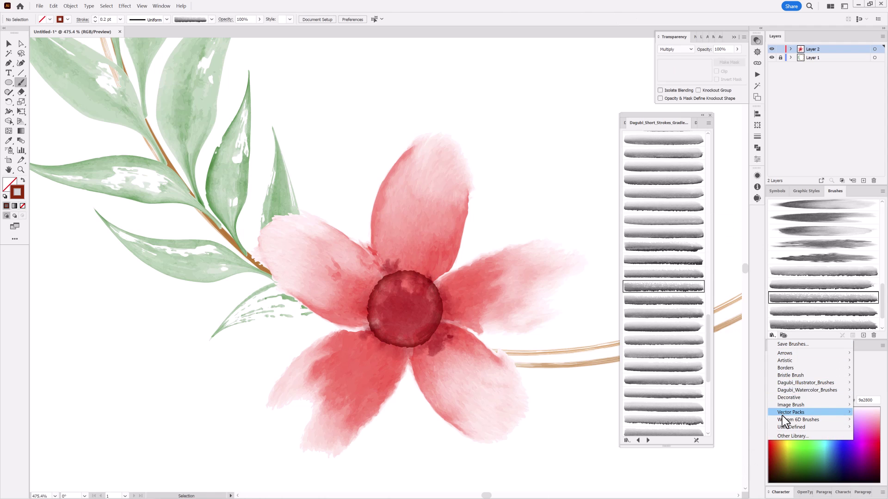
pyautogui.moveTo(795, 383)
pyautogui.click(733, 382)
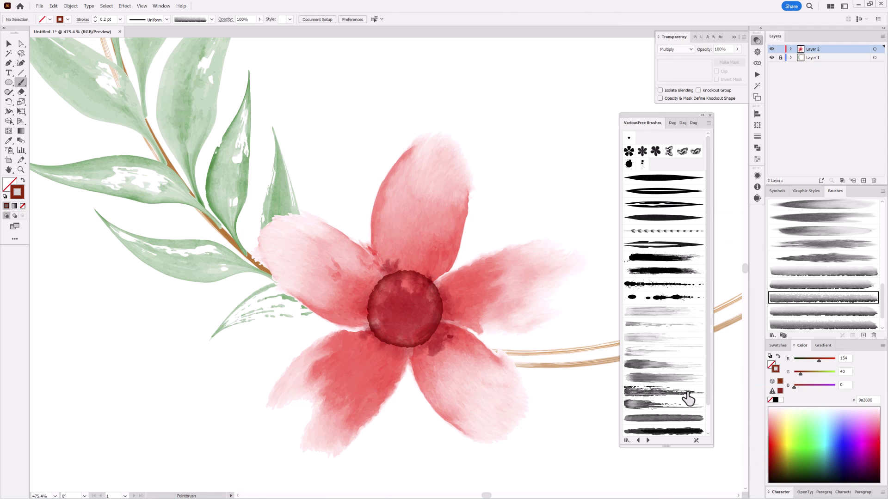
pyautogui.click(648, 356)
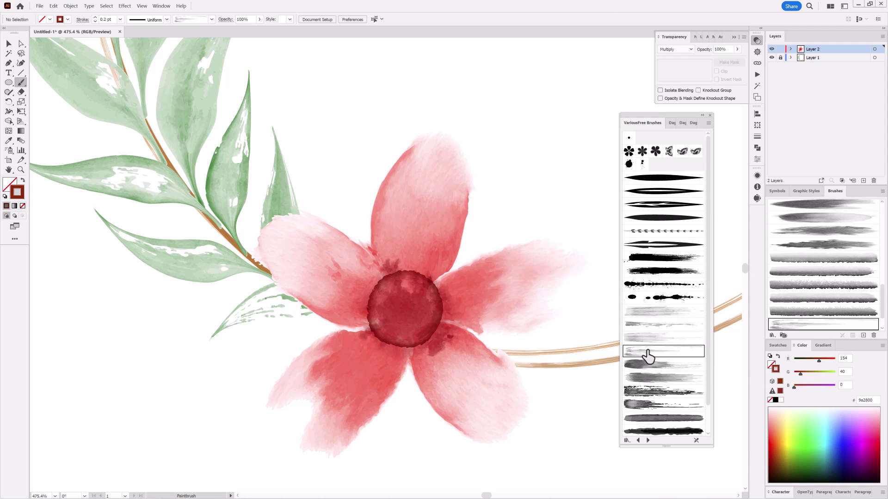
# Step: Paint a brown streak at 1 pt with a tapered width profile along the top petal and apply a denser streaky brush
pyautogui.click(166, 20)
pyautogui.moveTo(168, 29)
pyautogui.mouseDown()
pyautogui.moveTo(164, 77)
pyautogui.moveTo(163, 48)
pyautogui.mouseUp()
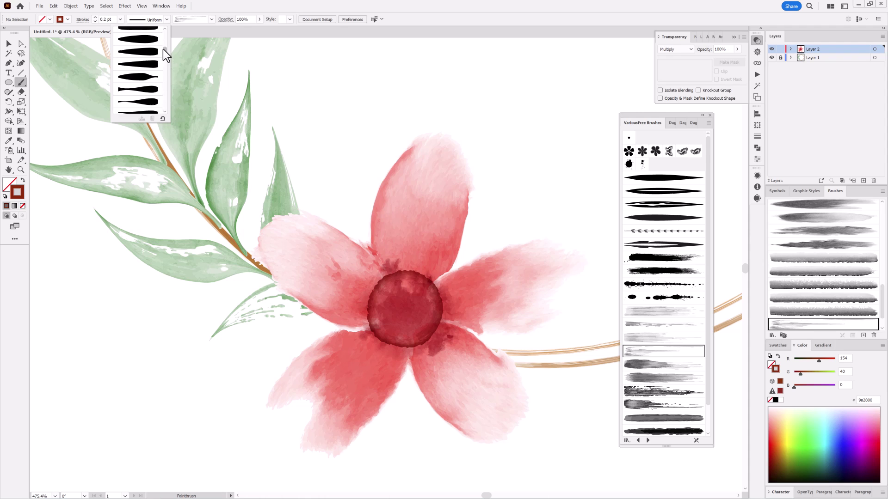
pyautogui.click(149, 78)
pyautogui.click(95, 17)
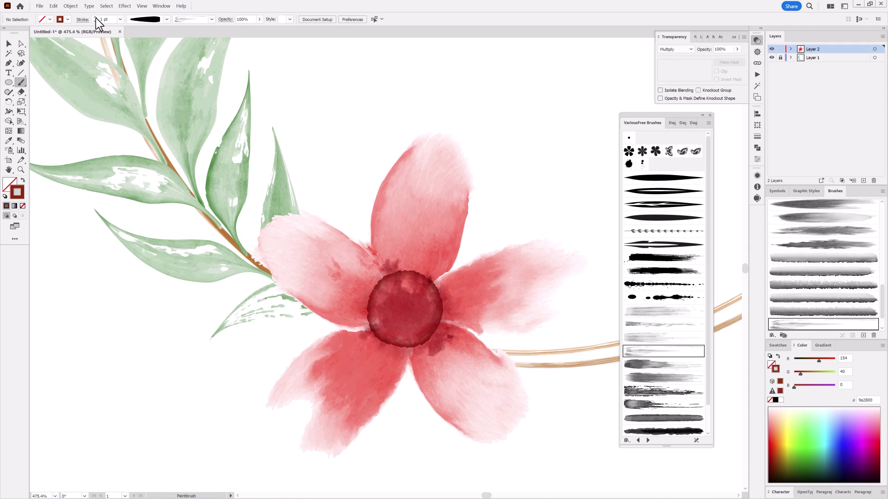
pyautogui.moveTo(413, 271); pyautogui.dragTo(431, 149)
pyautogui.keyDown('ctrl'); pyautogui.click(420, 235); pyautogui.keyUp('ctrl')
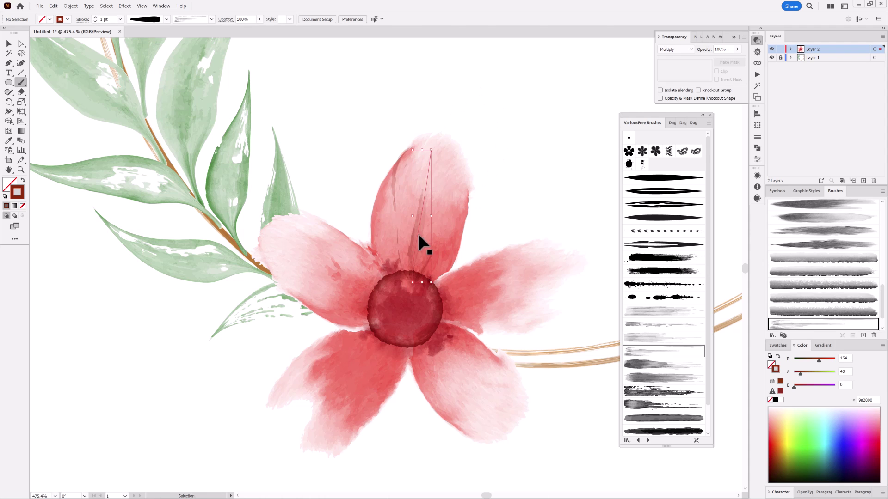
pyautogui.click(659, 311)
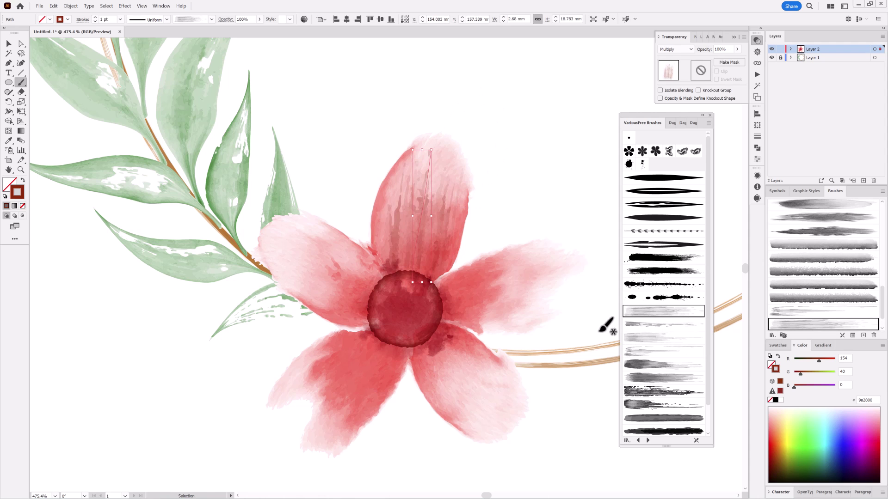
# Step: Paint a vein streak along the flower's lower-right petal and give it a tapered width profile
pyautogui.moveTo(501, 418); pyautogui.dragTo(500, 417)
pyautogui.keyDown('ctrl'); pyautogui.click(470, 386); pyautogui.keyUp('ctrl')
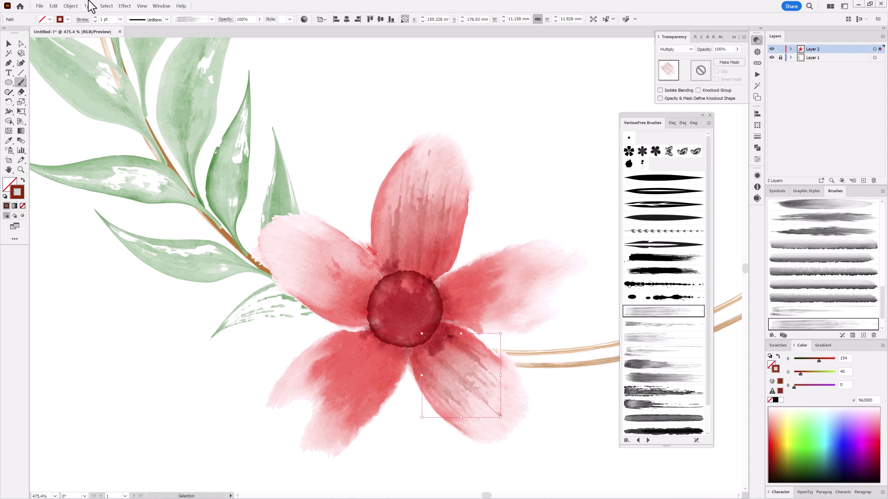
pyautogui.click(167, 19)
pyautogui.moveTo(165, 35); pyautogui.dragTo(164, 49)
pyautogui.click(151, 85)
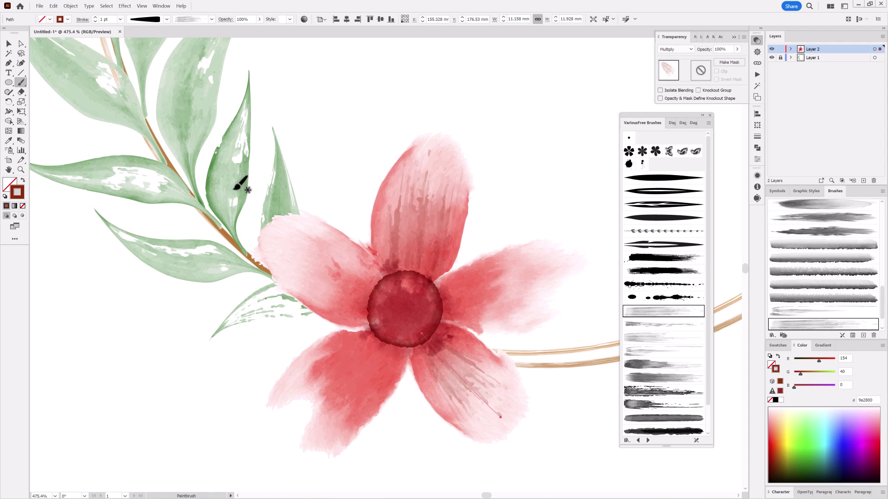
# Step: Paint matching vein streaks along the flower's lower-left, upper-left and right petals
pyautogui.moveTo(378, 342); pyautogui.dragTo(304, 425)
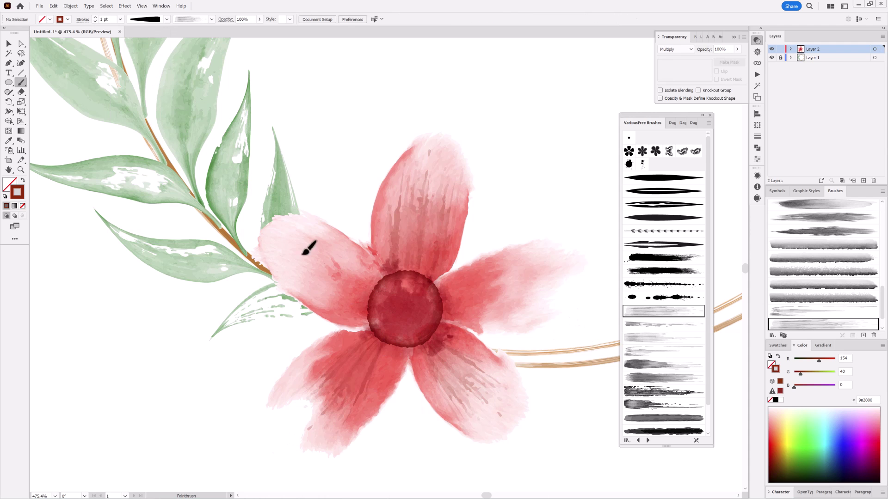
pyautogui.moveTo(303, 254); pyautogui.dragTo(280, 227)
pyautogui.moveTo(442, 300); pyautogui.dragTo(529, 272)
pyautogui.moveTo(538, 324); pyautogui.dragTo(479, 324)
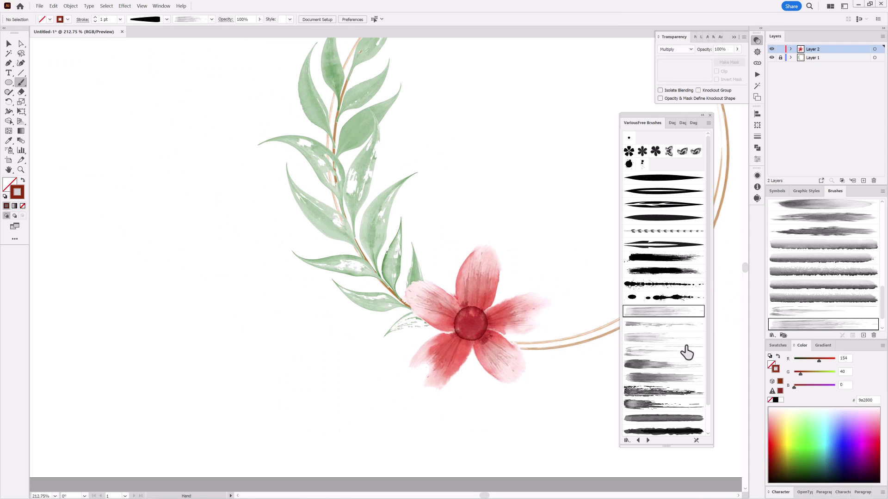
# Step: Open the Dagubi watercolor splatter library, choose a scattered-dots brush and paint speckles over the flower's centre
pyautogui.click(770, 336)
pyautogui.moveTo(775, 383)
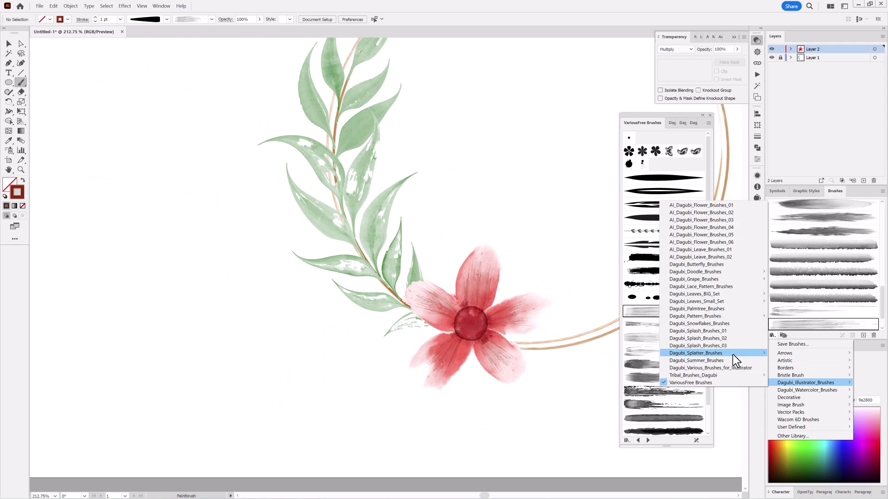
pyautogui.moveTo(732, 354)
pyautogui.click(806, 375)
pyautogui.moveTo(708, 140); pyautogui.dragTo(709, 403)
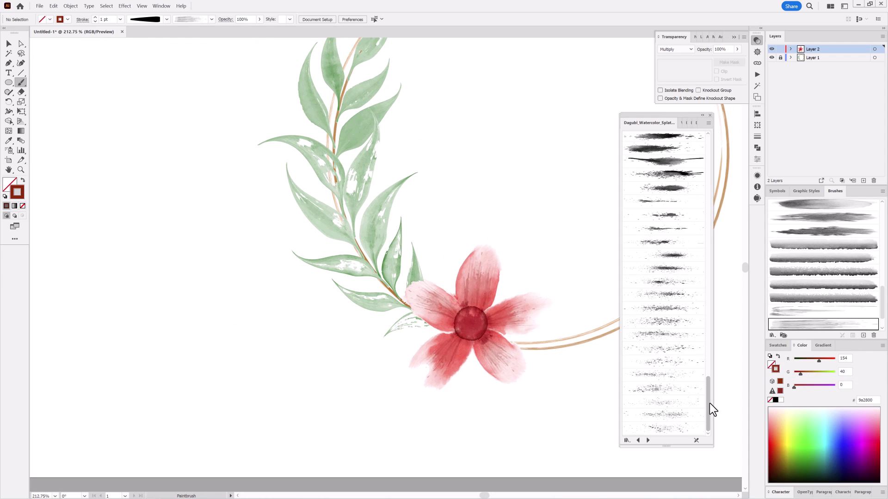
pyautogui.click(668, 322)
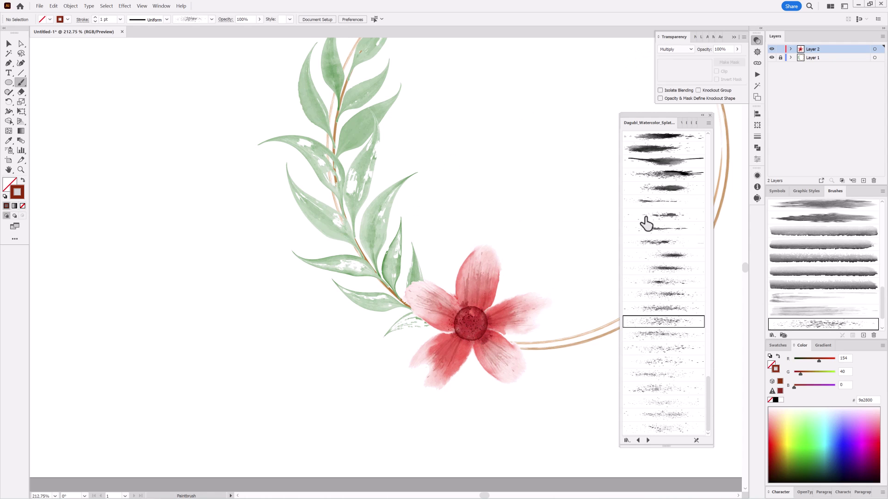
# Step: Select the centre disc's path within Layer 2, shrink it with Free Transform and deselect it
pyautogui.click(790, 49)
pyautogui.click(869, 108)
pyautogui.scroll(5, 556, 364)
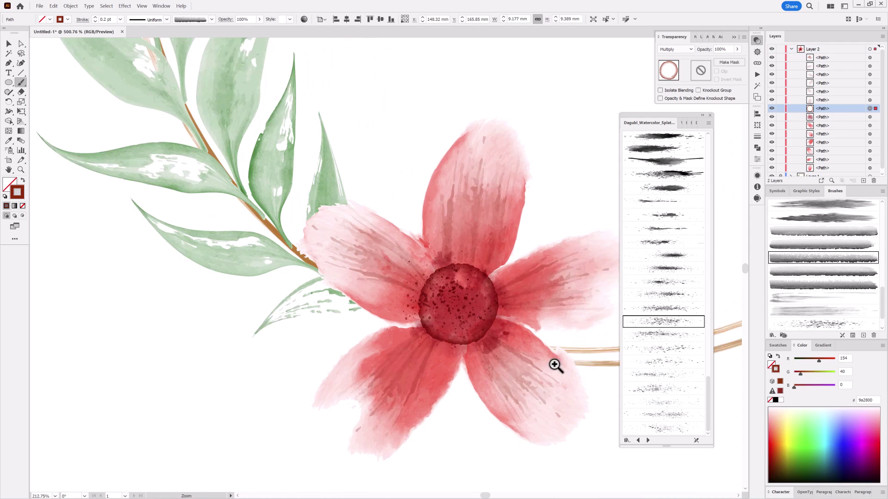
pyautogui.press('e')
pyautogui.moveTo(423, 234); pyautogui.dragTo(414, 243)
pyautogui.keyDown('ctrl'); pyautogui.click(133, 459); pyautogui.keyUp('ctrl')
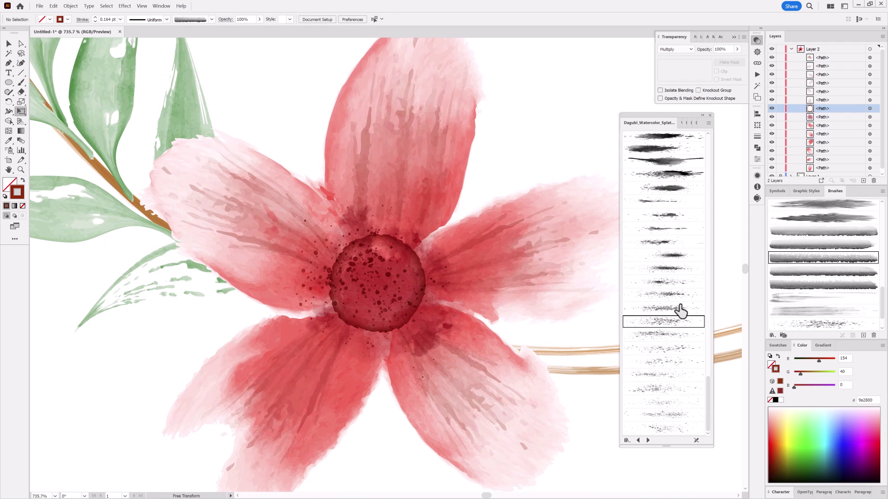
# Step: Choose a denser splatter brush at 1 pt and paint more dark speckles across the middle of the centre disc
pyautogui.click(684, 242)
pyautogui.click(20, 82)
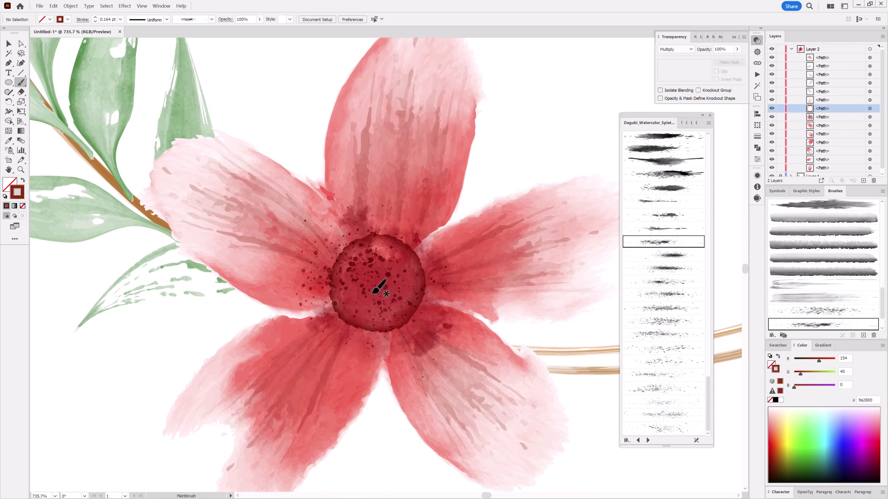
pyautogui.click(121, 19)
pyautogui.click(134, 58)
pyautogui.moveTo(376, 262); pyautogui.dragTo(382, 317)
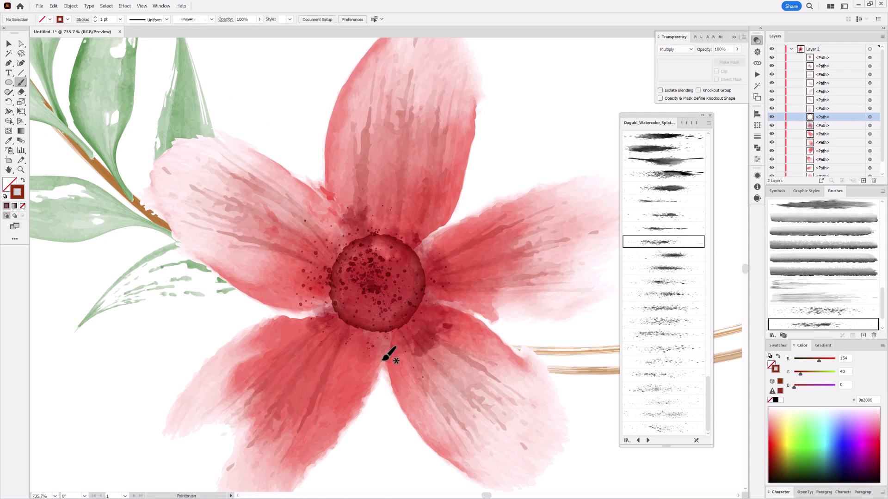
# Step: Choose a finer splatter brush, set the stroke colour to yellow FFD338 and the blending mode to Normal
pyautogui.click(677, 335)
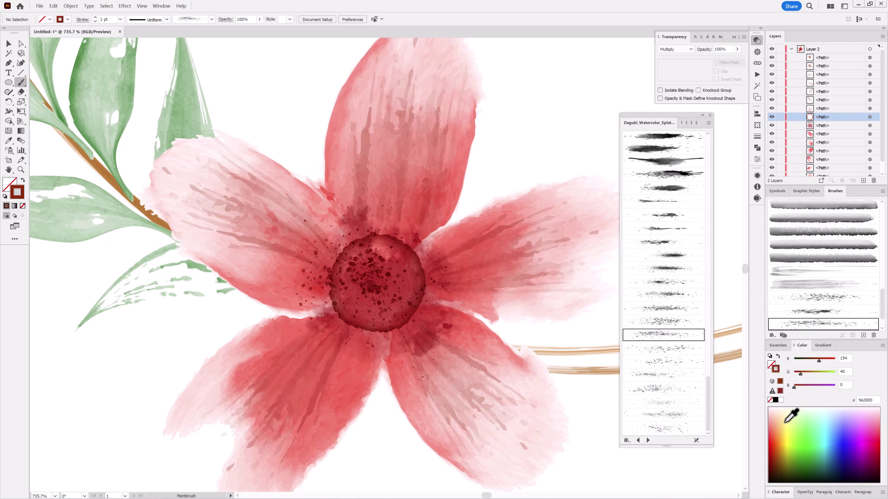
pyautogui.click(783, 434)
pyautogui.click(782, 437)
pyautogui.click(675, 49)
pyautogui.click(670, 59)
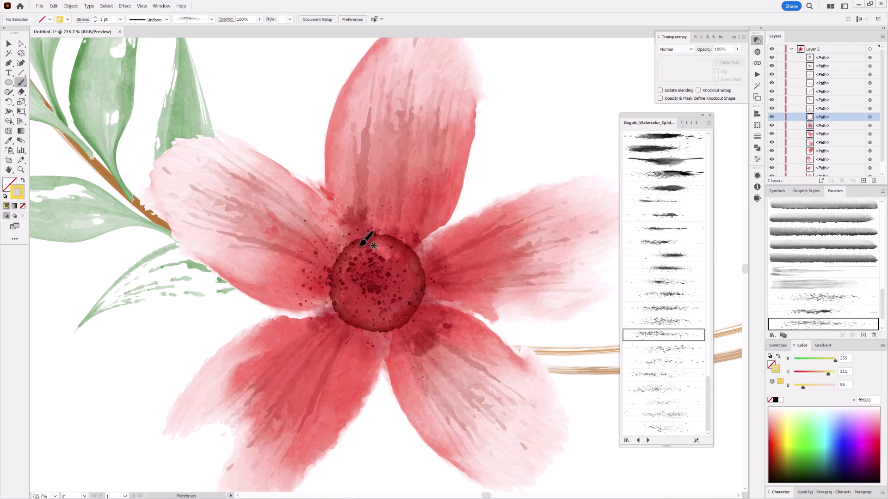
# Step: Paint yellow pollen dots over the flower's centre, switch them to a sparser splatter brush and adjust their position
pyautogui.moveTo(393, 317); pyautogui.dragTo(396, 347)
pyautogui.keyDown('ctrl'); pyautogui.click(383, 290); pyautogui.keyUp('ctrl')
pyautogui.click(675, 348)
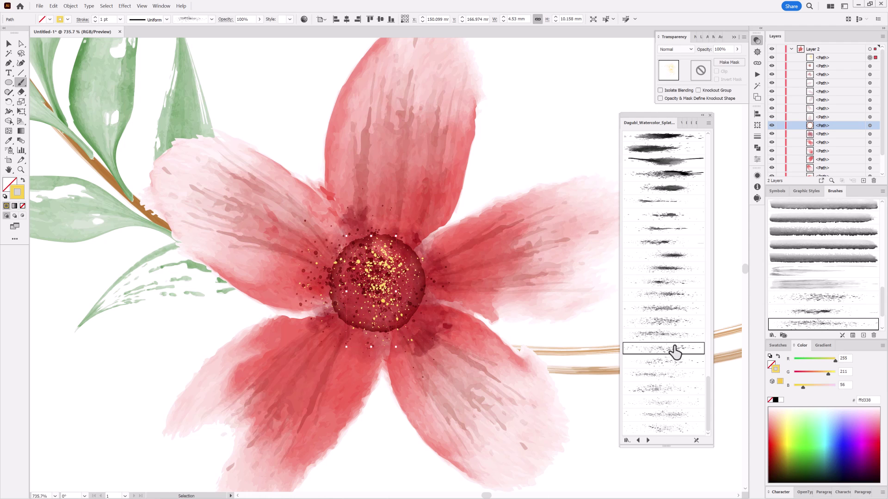
pyautogui.moveTo(380, 309); pyautogui.dragTo(390, 298)
pyautogui.moveTo(515, 357); pyautogui.dragTo(292, 340)
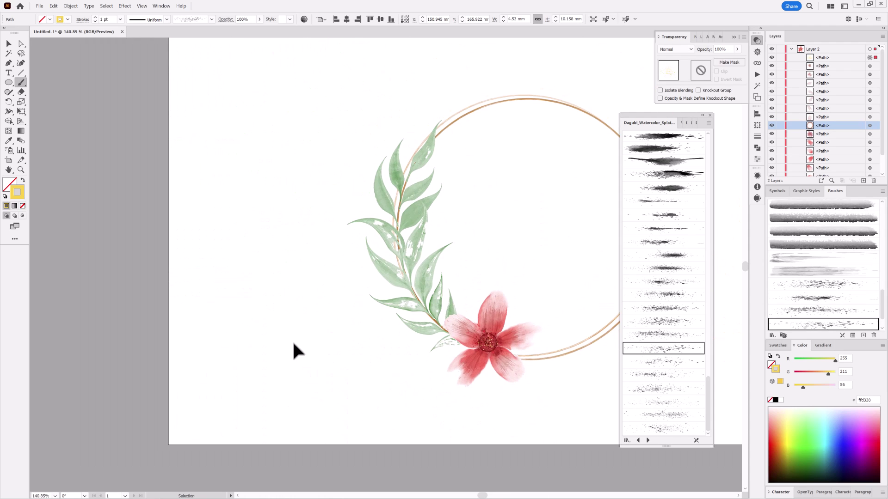
pyautogui.keyDown('ctrl'); pyautogui.click(292, 340); pyautogui.keyUp('ctrl')
pyautogui.moveTo(464, 360); pyautogui.dragTo(341, 379)
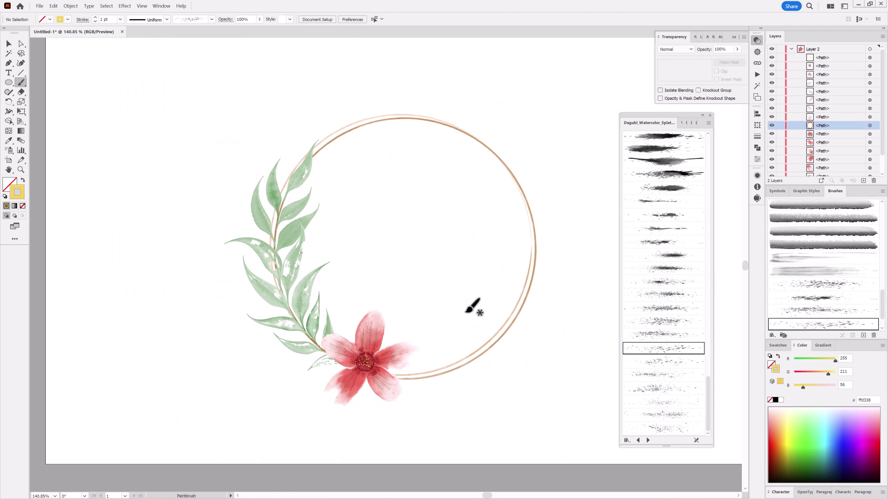
# Step: Look through the brush libraries and choose a soft-ended wash brush from the Dagubi_Stamps_Washes library
pyautogui.click(678, 123)
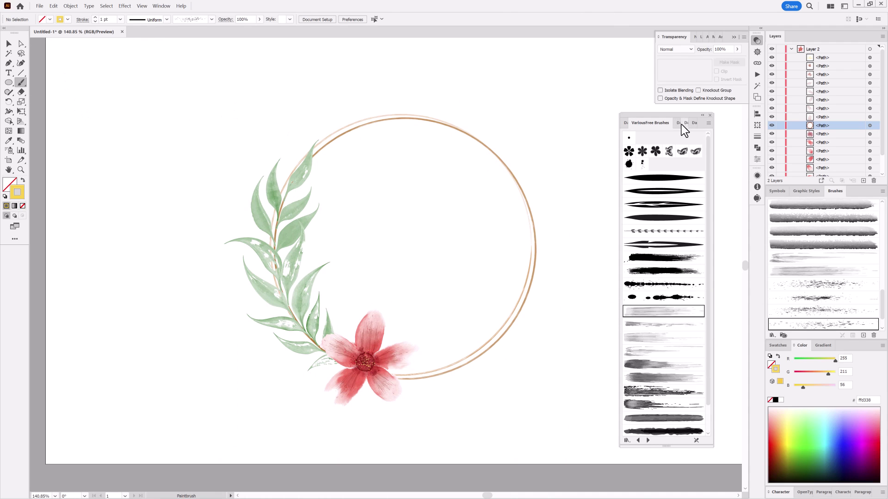
pyautogui.click(682, 124)
pyautogui.click(690, 123)
pyautogui.click(697, 123)
pyautogui.moveTo(707, 398); pyautogui.dragTo(712, 323)
pyautogui.click(662, 229)
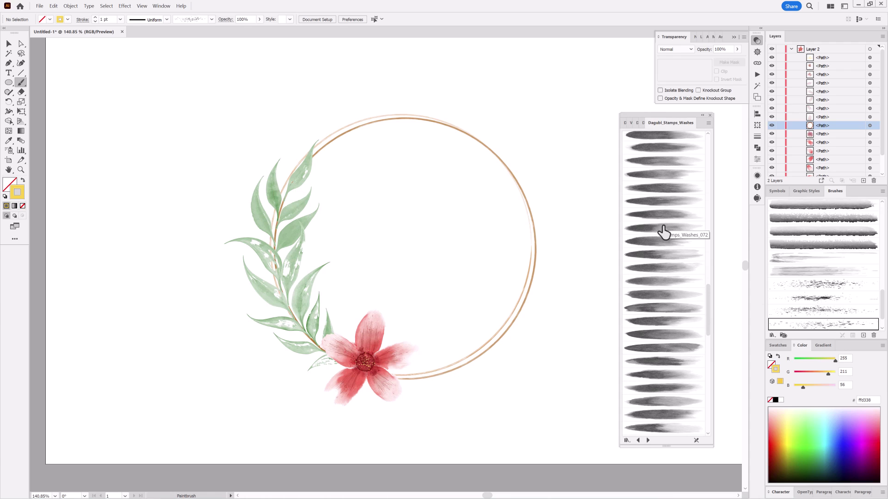
# Step: Unlock Layer 1, set the stroke colour to muted green 598F62 and make Layer 1 the active layer
pyautogui.click(791, 49)
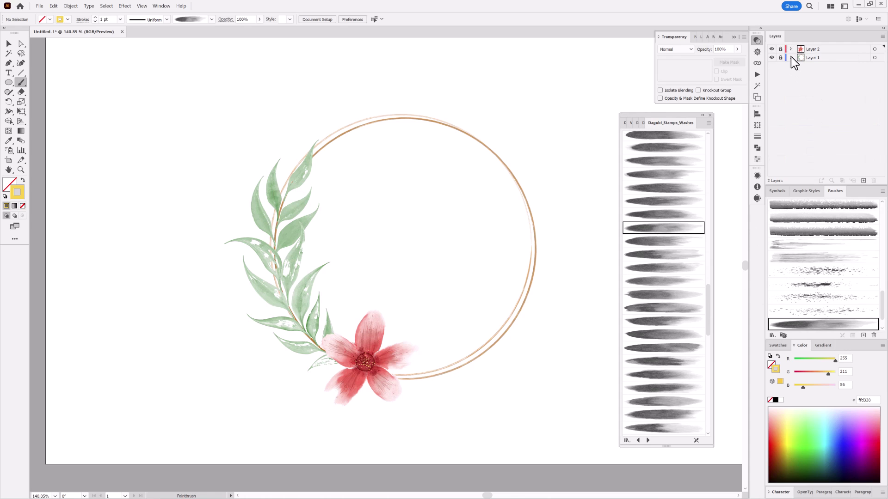
pyautogui.click(791, 57)
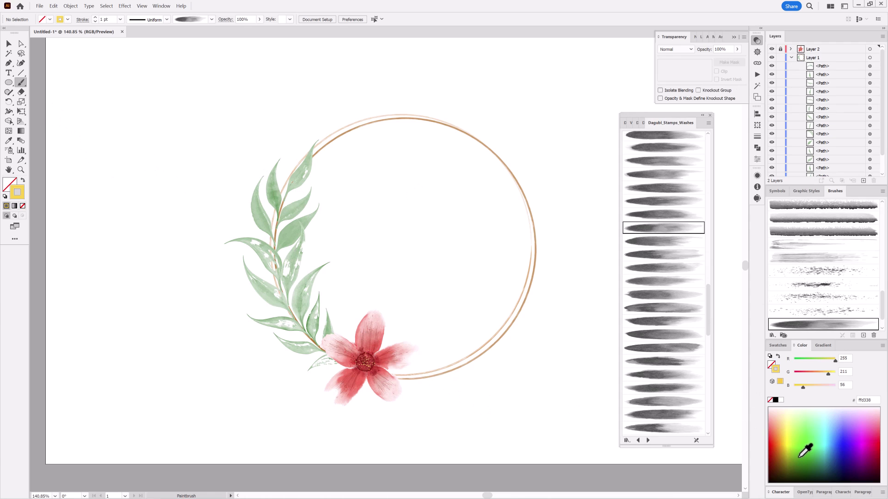
pyautogui.click(795, 460)
pyautogui.moveTo(795, 386); pyautogui.dragTo(809, 387)
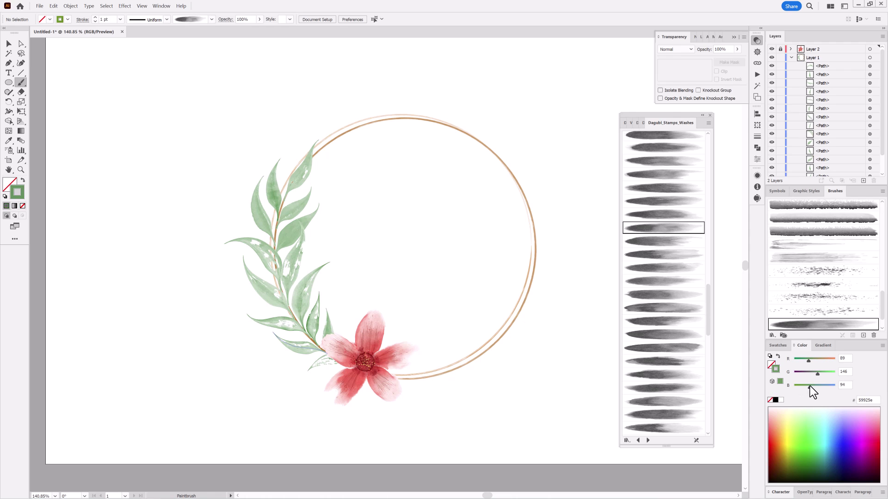
pyautogui.click(818, 374)
pyautogui.click(777, 59)
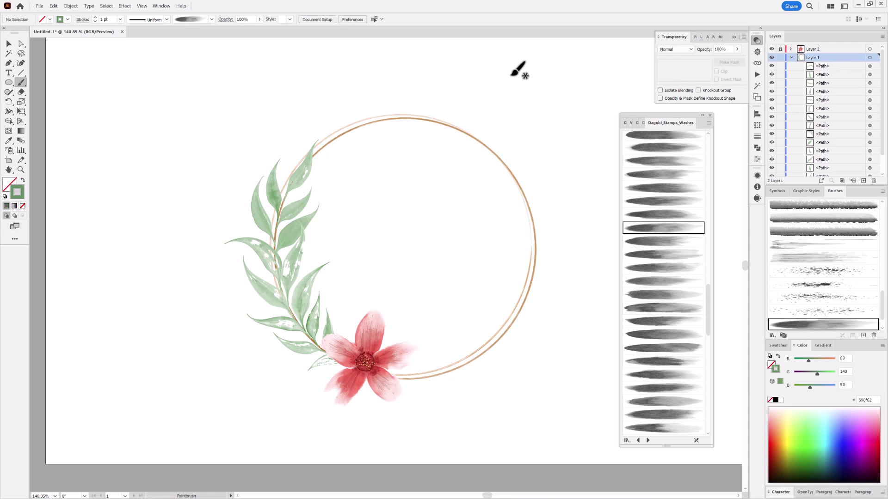
# Step: Paint a test leaf inside the ring, give it a tapered width profile and 0.6 pt stroke, and delete the leaf
pyautogui.moveTo(448, 337); pyautogui.dragTo(473, 265)
pyautogui.moveTo(465, 321)
pyautogui.mouseDown()
pyautogui.moveTo(317, 284)
pyautogui.moveTo(466, 296)
pyautogui.mouseUp()
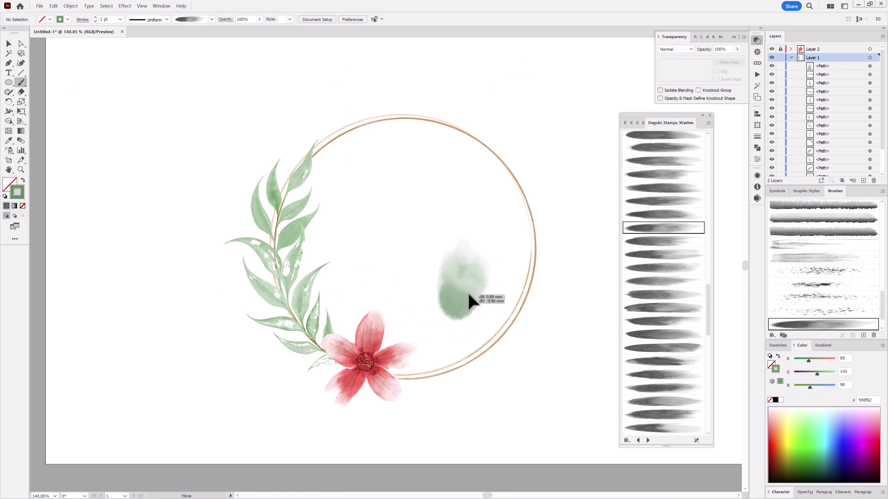
pyautogui.click(167, 19)
pyautogui.moveTo(165, 34); pyautogui.dragTo(166, 76)
pyautogui.click(138, 66)
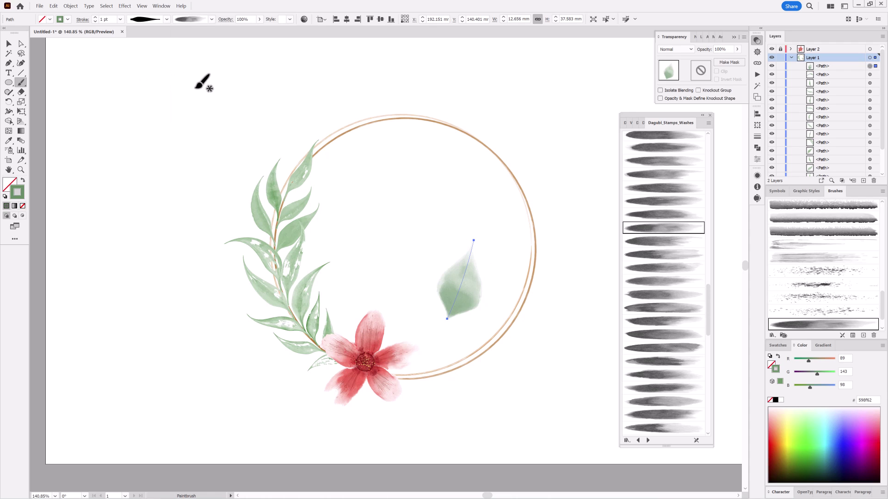
pyautogui.click(95, 21)
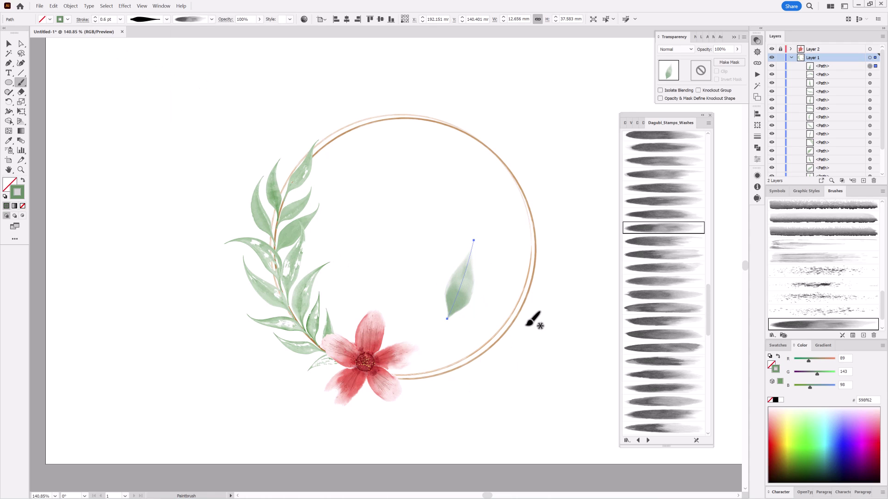
pyautogui.press('Delete')
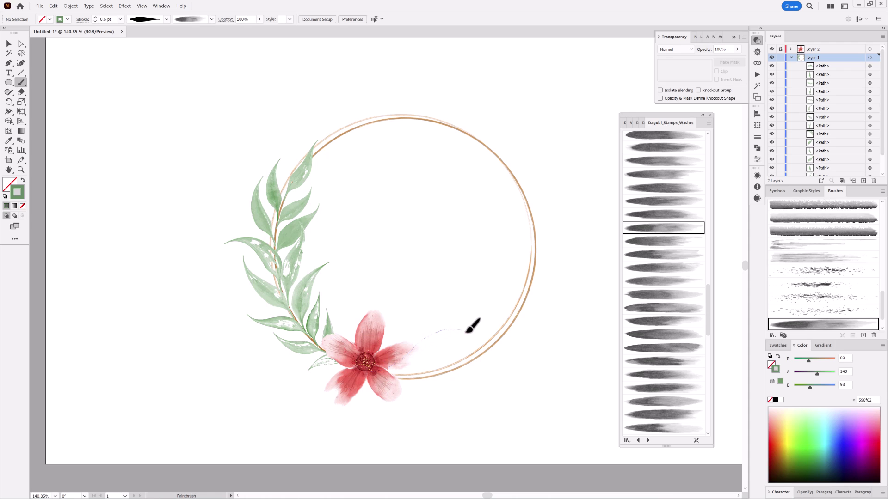
# Step: Paint one leaf rising from behind the flower's right side, and a second below it with a more faded wash brush
pyautogui.moveTo(465, 329); pyautogui.dragTo(464, 330)
pyautogui.click(655, 254)
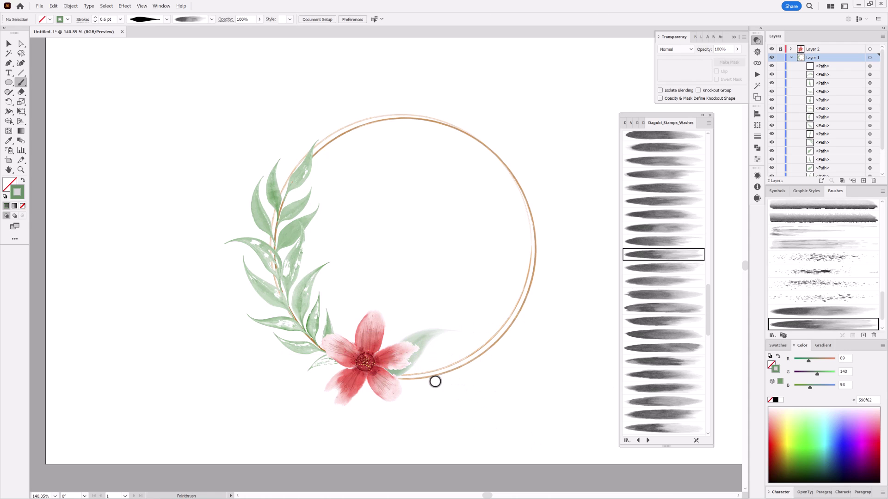
pyautogui.moveTo(384, 366); pyautogui.dragTo(490, 392)
pyautogui.moveTo(429, 388); pyautogui.dragTo(410, 390)
pyautogui.keyDown('ctrl'); pyautogui.click(489, 434); pyautogui.keyUp('ctrl')
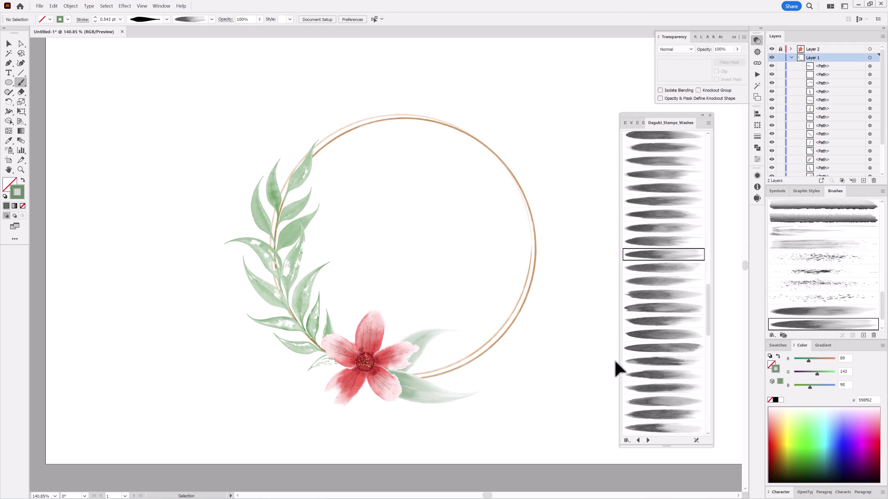
# Step: Choose a darker wash brush, paint a longer leaf between the two new leaves and shift it toward the flower
pyautogui.click(657, 376)
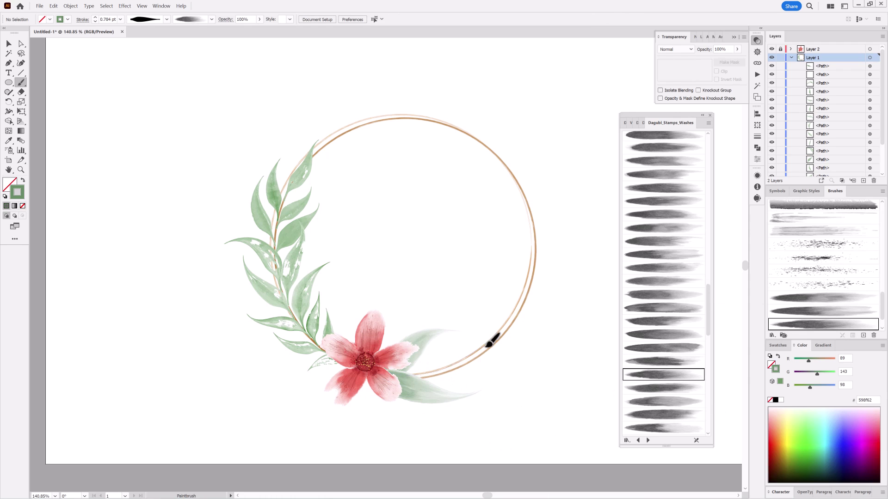
pyautogui.moveTo(486, 346); pyautogui.dragTo(507, 340)
pyautogui.moveTo(448, 379); pyautogui.dragTo(434, 375)
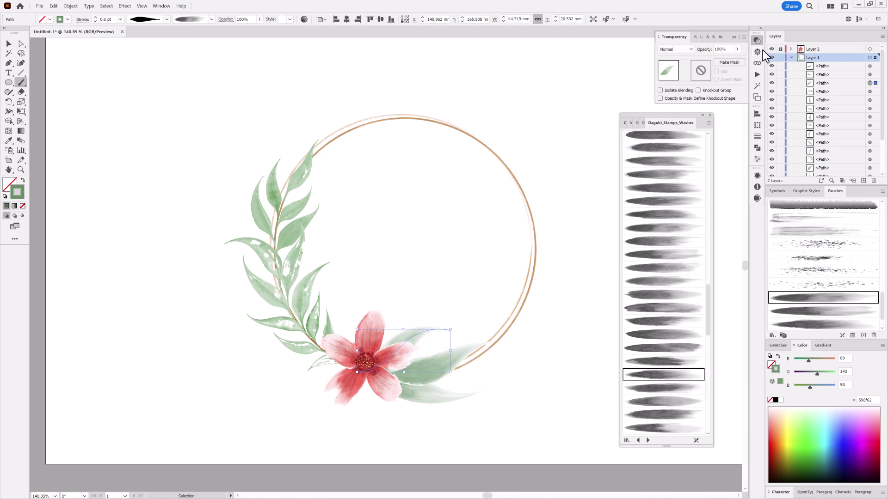
# Step: Select all of the flower's artwork on Layer 2, rotate it with Free Transform and move it slightly down and left
pyautogui.click(869, 49)
pyautogui.click(21, 111)
pyautogui.moveTo(428, 311); pyautogui.dragTo(442, 338)
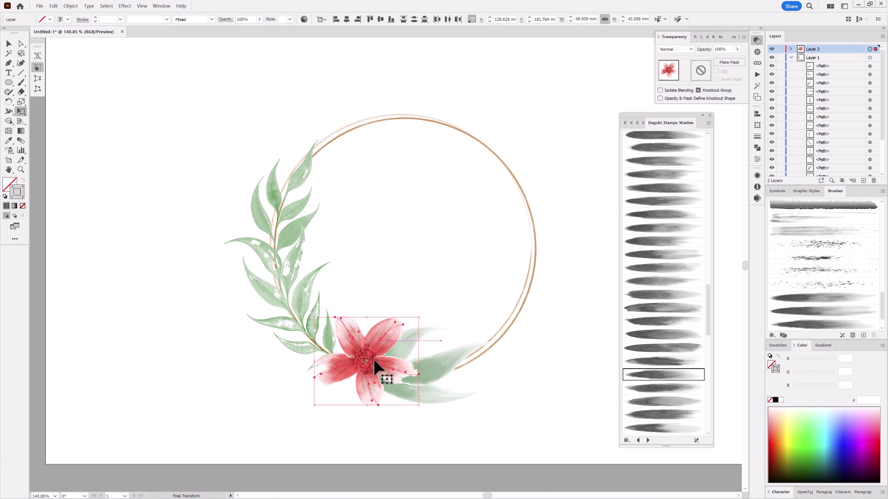
pyautogui.moveTo(373, 361); pyautogui.dragTo(363, 376)
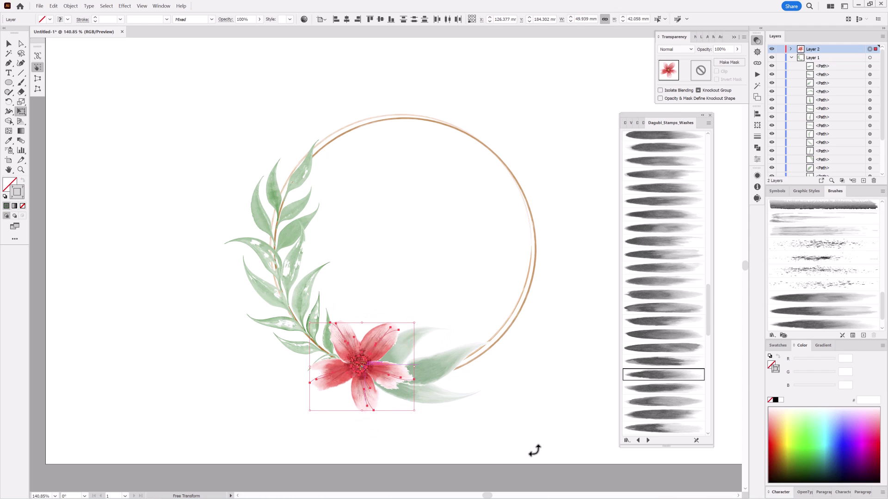
# Step: Select the lowest leaf beside the flower, shrink it with Free Transform and deselect it
pyautogui.press('v')
pyautogui.click(393, 395)
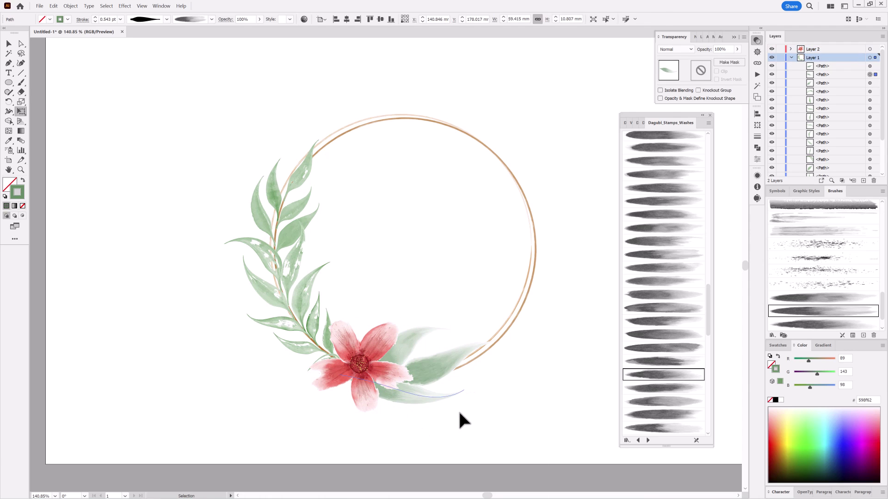
pyautogui.press('e')
pyautogui.moveTo(464, 388); pyautogui.dragTo(442, 365)
pyautogui.keyDown('ctrl'); pyautogui.click(525, 401); pyautogui.keyUp('ctrl')
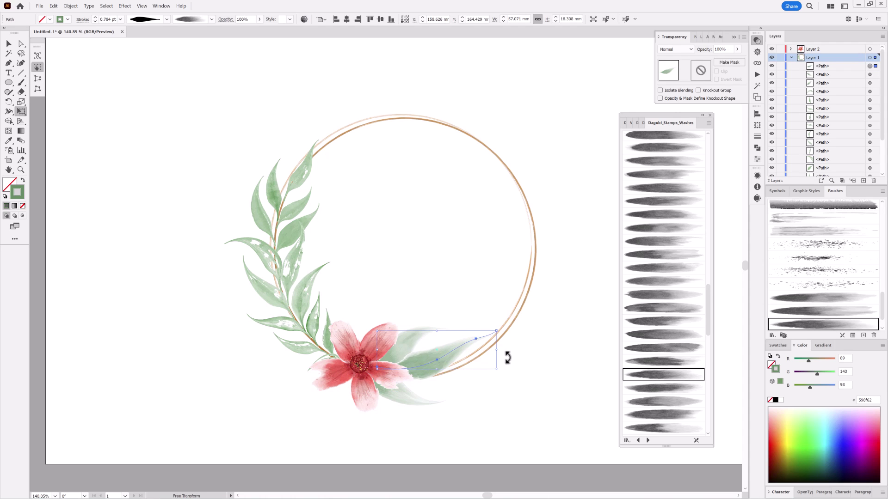
# Step: Rotate the long middle leaf upward, tuck it closer behind the flower and shift the lowest leaf further left
pyautogui.moveTo(507, 362); pyautogui.dragTo(505, 353)
pyautogui.moveTo(429, 365); pyautogui.dragTo(419, 349)
pyautogui.press('v')
pyautogui.click(435, 389)
pyautogui.moveTo(413, 398)
pyautogui.mouseDown()
pyautogui.moveTo(394, 397)
pyautogui.moveTo(405, 398)
pyautogui.mouseUp()
pyautogui.click(607, 411)
# Step: Choose a lighter wash brush and paint a fourth leaf along the ring's lower edge, tucked behind the flower
pyautogui.click(655, 401)
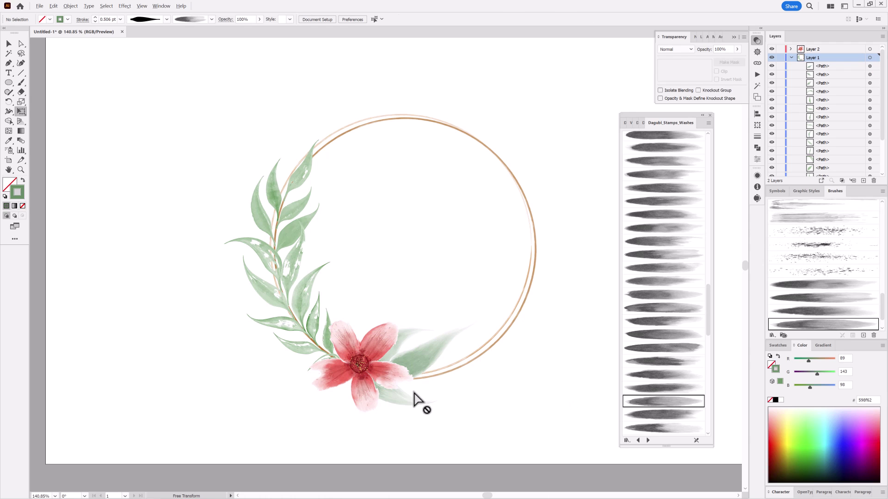
pyautogui.click(21, 83)
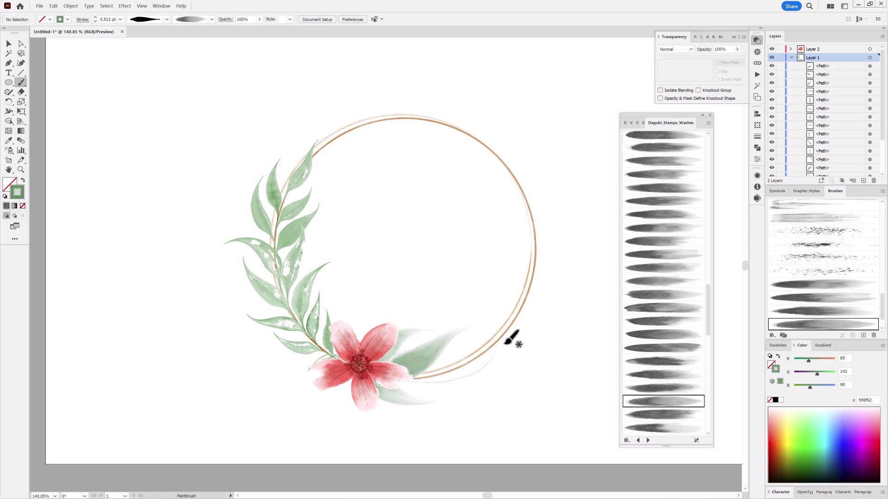
pyautogui.moveTo(431, 386); pyautogui.dragTo(416, 386)
# Step: Adjust the leaves right of the flower by angling the upper one, repositioning the fourth and shrinking the middle one
pyautogui.moveTo(421, 356); pyautogui.dragTo(433, 318)
pyautogui.click(404, 329)
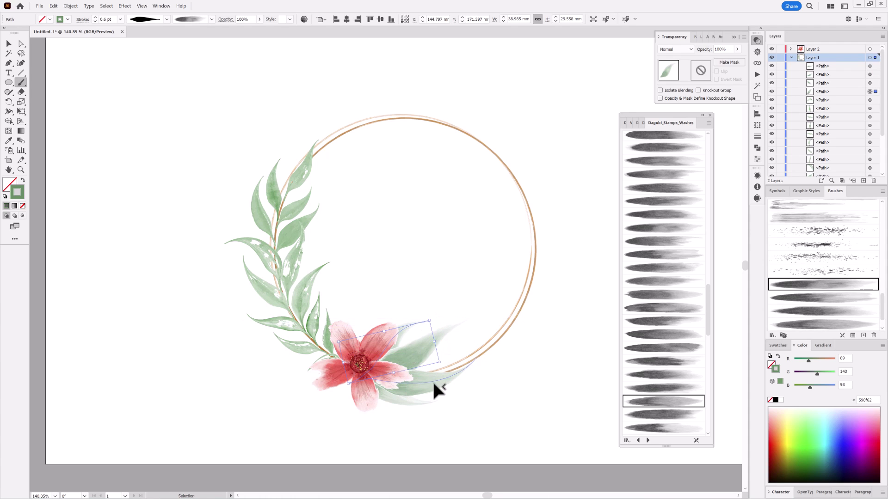
pyautogui.moveTo(432, 380); pyautogui.dragTo(446, 375)
pyautogui.click(427, 364)
pyautogui.moveTo(468, 317); pyautogui.dragTo(446, 337)
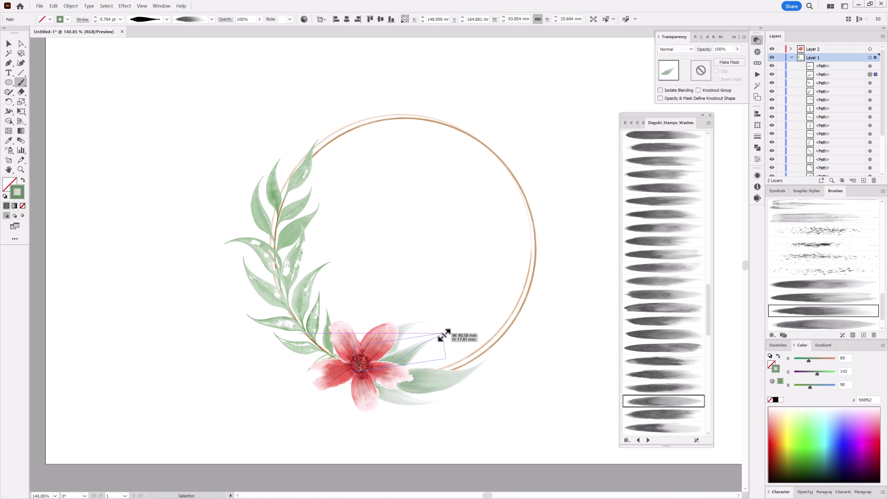
pyautogui.click(505, 407)
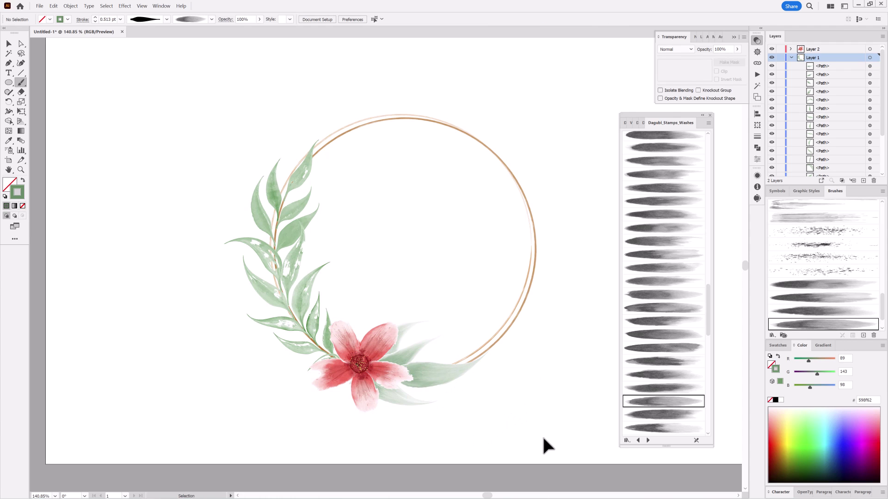
# Step: Choose a ragged wash brush further down the library and set the stroke colour to light peach FFD18A
pyautogui.scroll(-10, 661, 324)
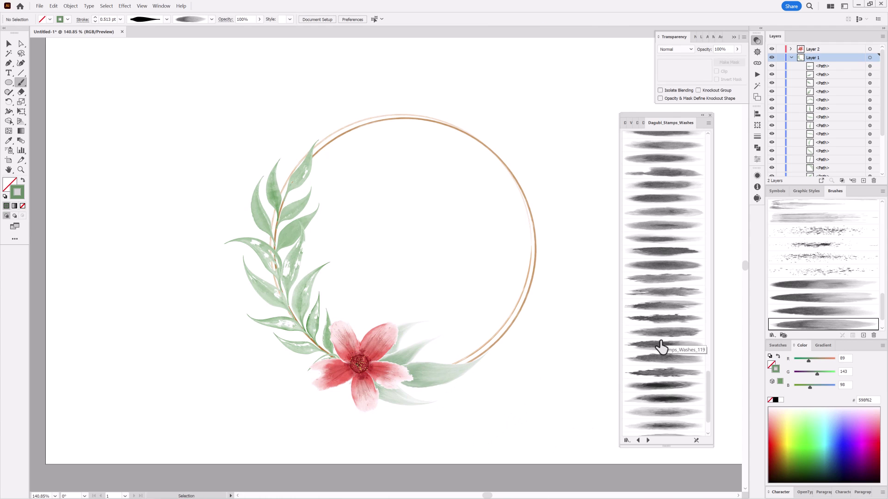
pyautogui.click(662, 280)
pyautogui.click(781, 420)
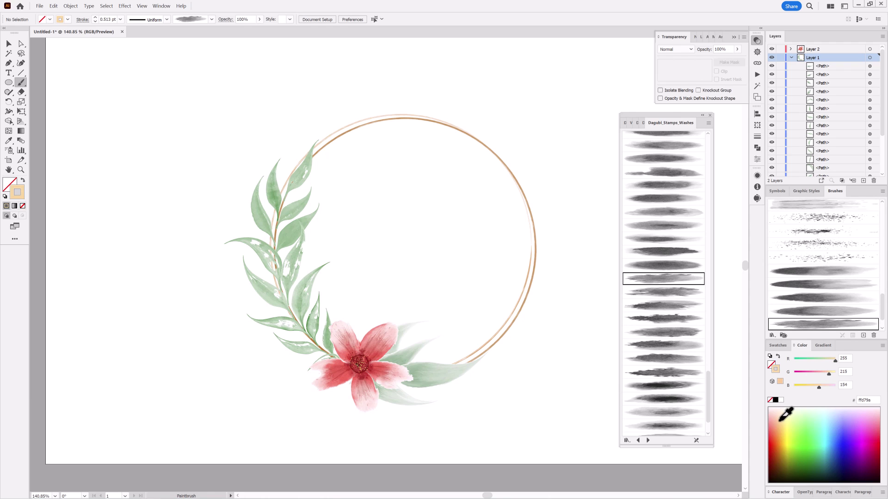
# Step: Collapse Layer 1, create a new layer and move it beneath Layer 1
pyautogui.click(790, 57)
pyautogui.click(862, 180)
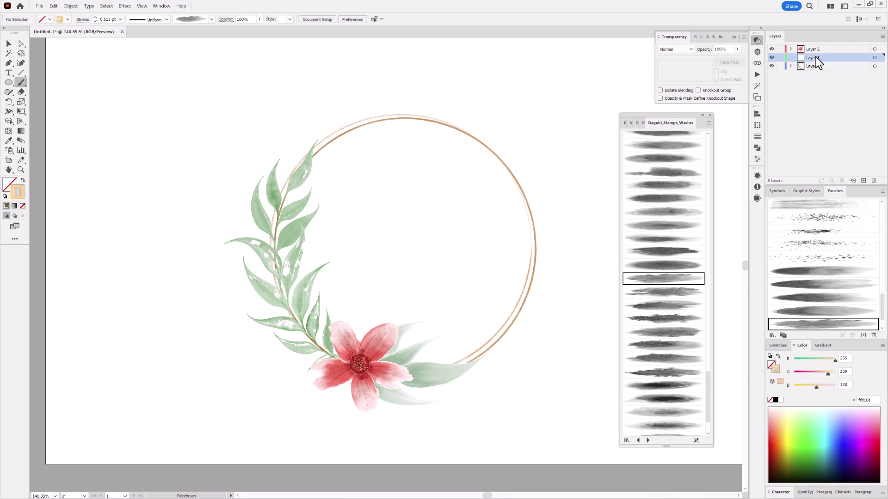
pyautogui.moveTo(818, 58); pyautogui.dragTo(814, 76)
# Step: Set the stroke to 6 pt and paint broad peach background washes across the inside of the ring on Layer 3
pyautogui.click(120, 19)
pyautogui.click(131, 102)
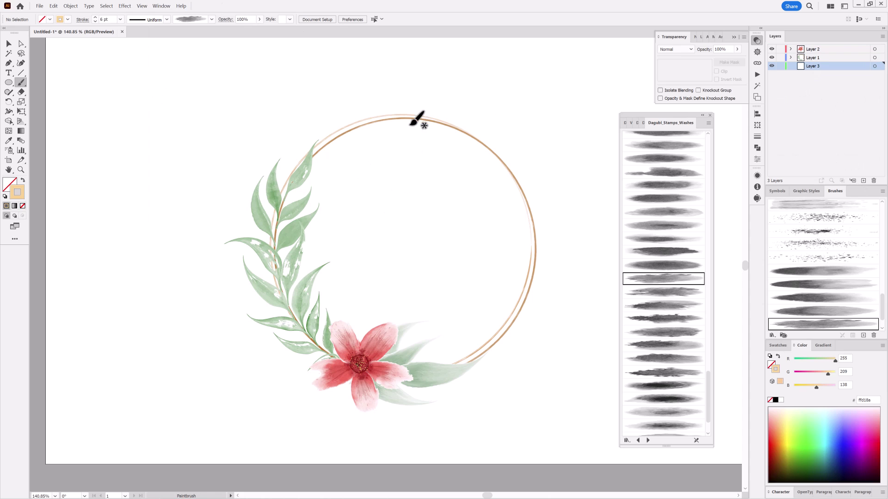
pyautogui.moveTo(408, 375); pyautogui.dragTo(406, 374)
pyautogui.moveTo(483, 248); pyautogui.dragTo(474, 242)
pyautogui.moveTo(469, 157)
pyautogui.mouseDown()
pyautogui.moveTo(434, 339)
pyautogui.moveTo(441, 339)
pyautogui.mouseUp()
pyautogui.moveTo(455, 266); pyautogui.dragTo(459, 279)
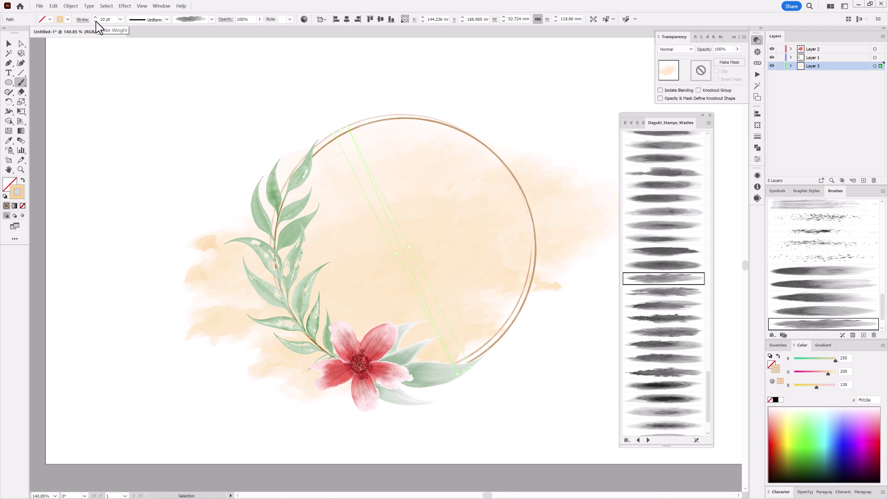
# Step: Reduce the background wash's stroke to 6 pt, shift it slightly right, recolour it pale pink FFD5BD and deselect it
pyautogui.click(95, 21)
pyautogui.click(96, 21)
pyautogui.click(95, 21)
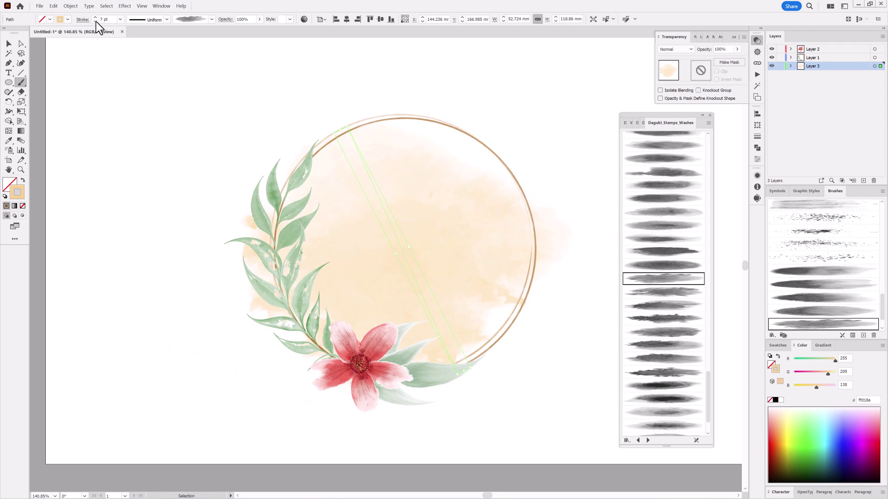
pyautogui.click(95, 21)
pyautogui.moveTo(422, 263); pyautogui.dragTo(433, 269)
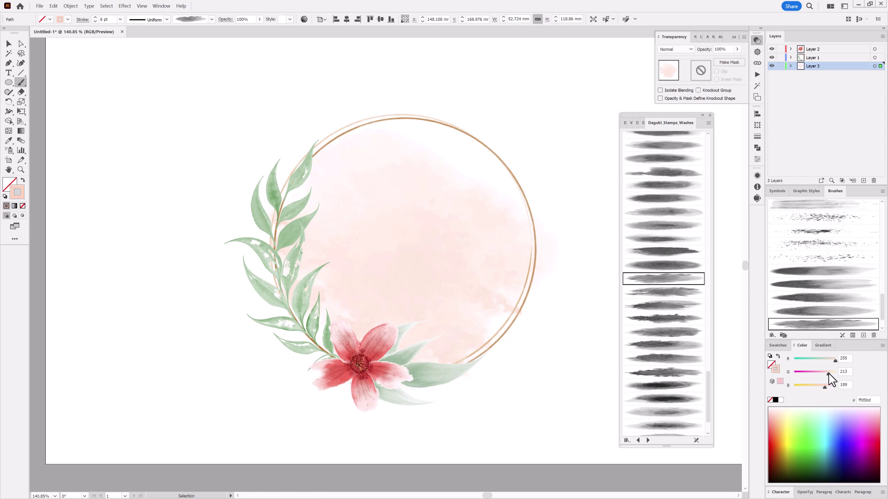
pyautogui.hotkey('ctrl', 'shift', 'a')
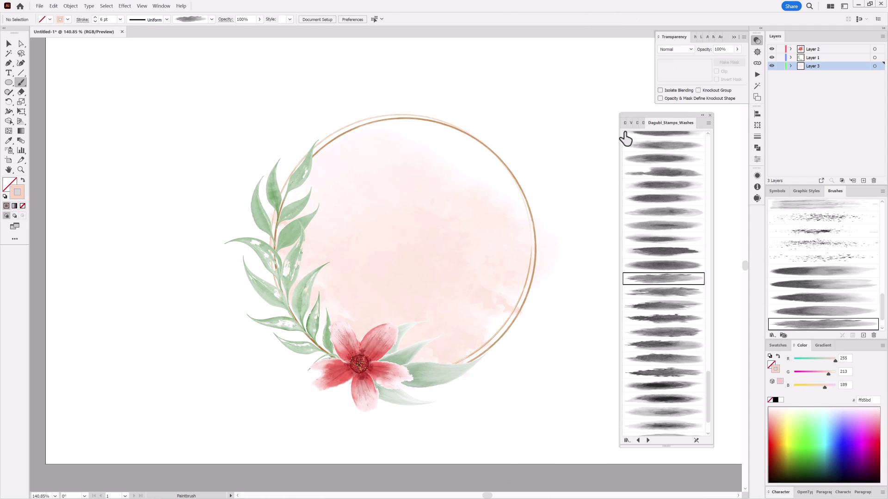
# Step: Choose a dense brush from the Dagubi watercolor splatter library and set the stroke colour to white
pyautogui.click(624, 123)
pyautogui.moveTo(709, 393); pyautogui.dragTo(715, 341)
pyautogui.click(665, 252)
pyautogui.click(780, 400)
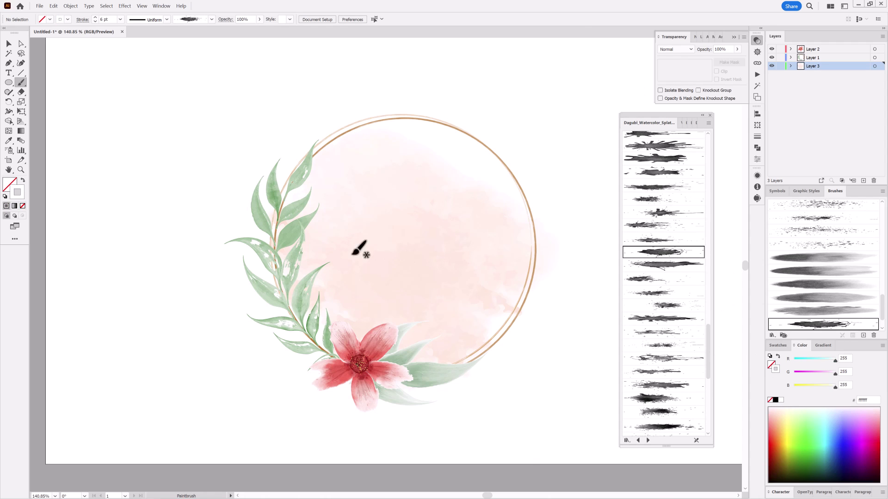
# Step: Paint a horizontal white splatter across the ring's middle, set its stroke to 1 pt and move it down
pyautogui.moveTo(301, 245); pyautogui.dragTo(517, 247)
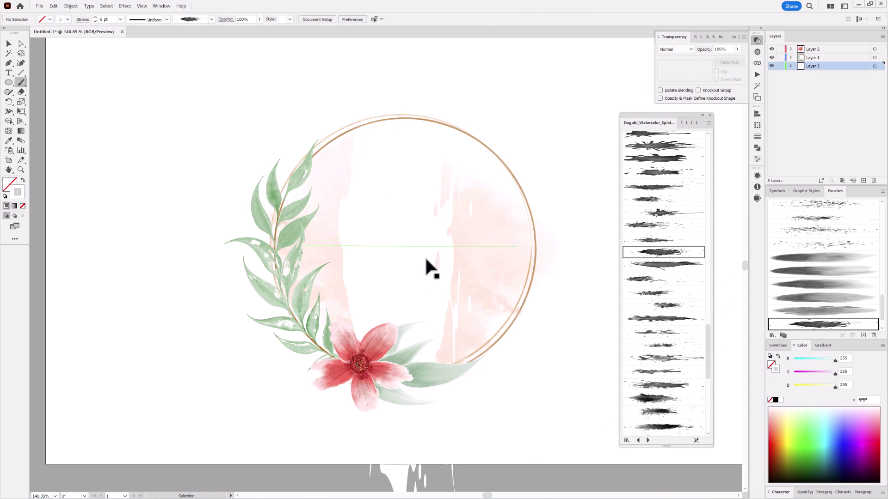
pyautogui.click(121, 19)
pyautogui.click(132, 55)
pyautogui.moveTo(419, 278); pyautogui.dragTo(420, 302)
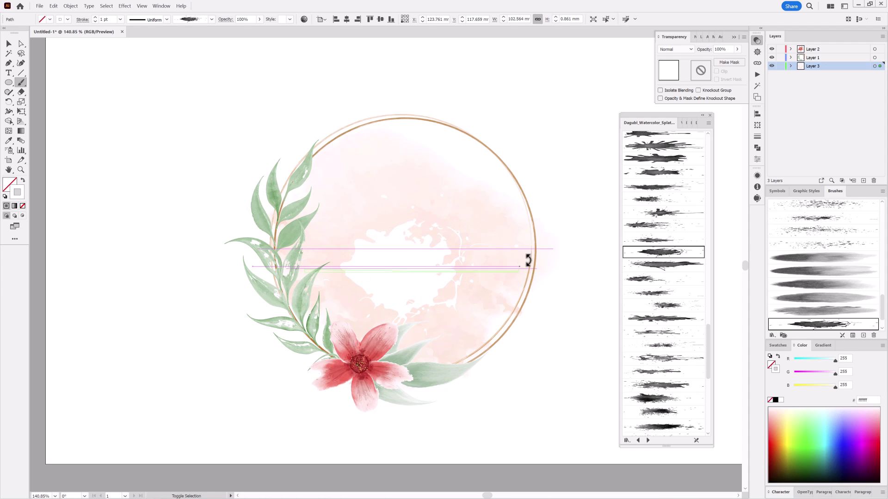
# Step: Rotate, reposition and enlarge the white splatter so it spreads over the pink wash inside the ring
pyautogui.moveTo(519, 269)
pyautogui.mouseDown()
pyautogui.moveTo(568, 245)
pyautogui.moveTo(440, 171)
pyautogui.moveTo(514, 220)
pyautogui.moveTo(518, 257)
pyautogui.mouseUp()
pyautogui.moveTo(439, 270); pyautogui.dragTo(402, 250)
pyautogui.moveTo(535, 233); pyautogui.dragTo(555, 226)
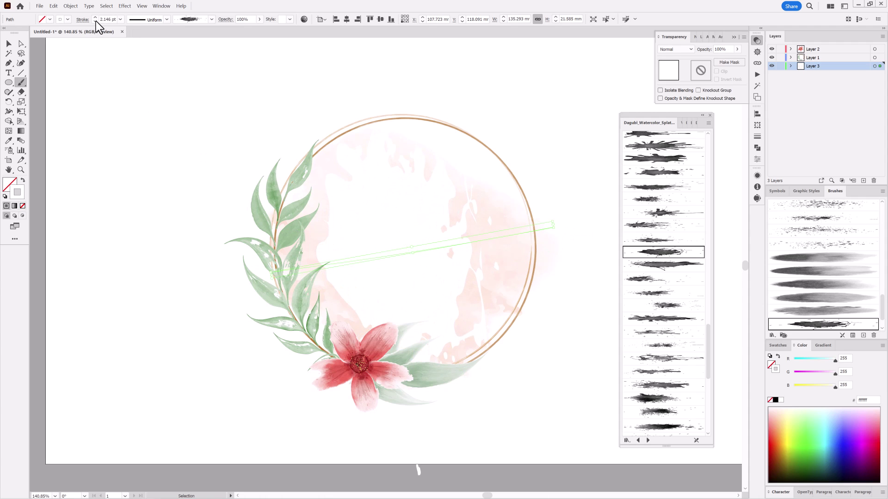
# Step: Set the white splatter's stroke to 1 pt, enlarge it to about 170.6 by 27.2 mm, shift it left and deselect it
pyautogui.click(95, 21)
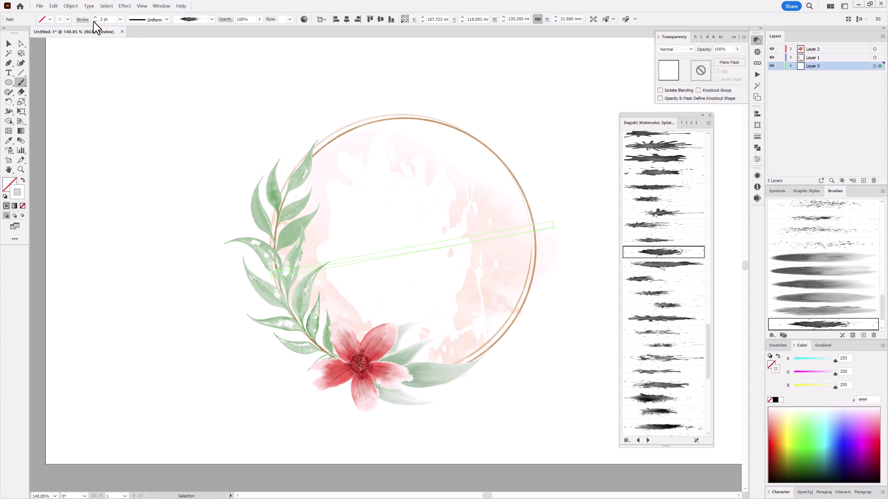
pyautogui.click(757, 126)
pyautogui.click(744, 111)
pyautogui.click(763, 145)
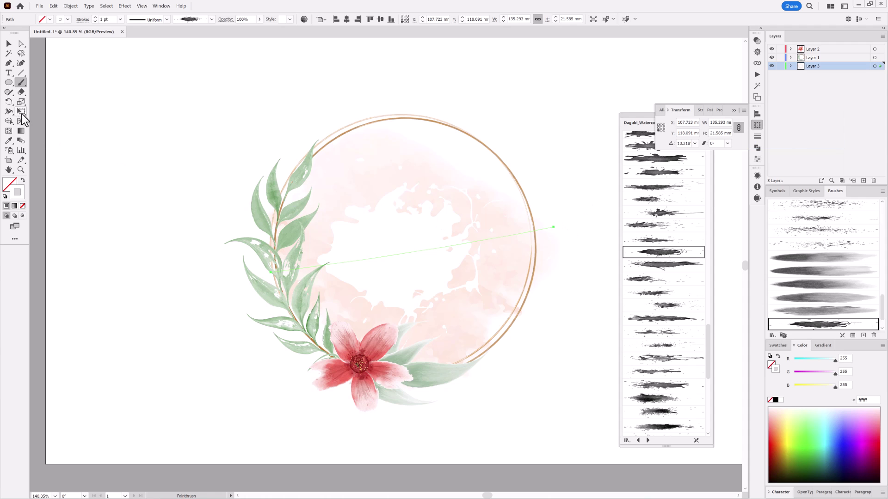
pyautogui.click(22, 112)
pyautogui.moveTo(552, 226); pyautogui.dragTo(594, 194)
pyautogui.moveTo(474, 271)
pyautogui.mouseDown()
pyautogui.moveTo(440, 276)
pyautogui.moveTo(443, 269)
pyautogui.moveTo(439, 282)
pyautogui.mouseUp()
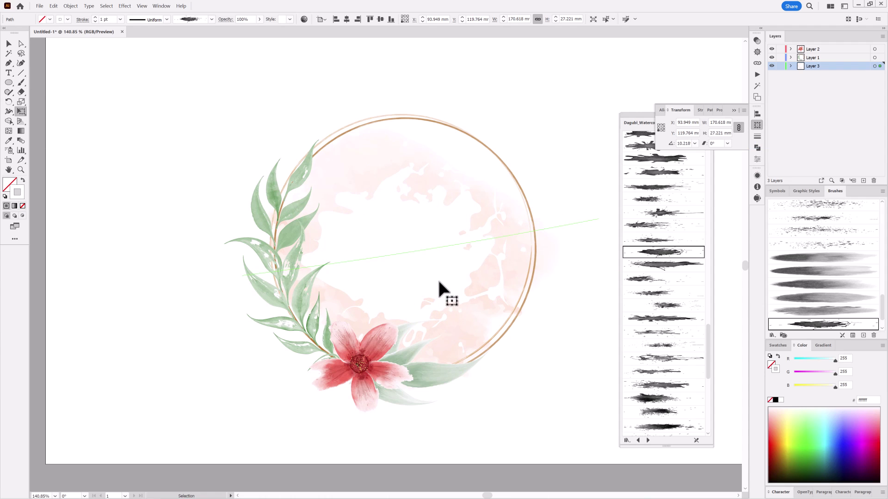
pyautogui.click(566, 413)
# Step: Add a new layer on top and choose a fine speckle brush from the Dagubi splatter library for painting
pyautogui.click(862, 180)
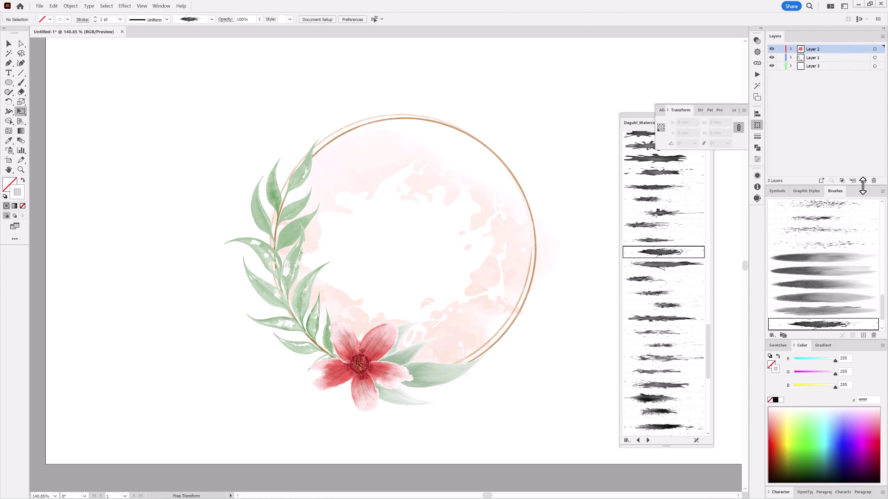
pyautogui.click(21, 82)
pyautogui.moveTo(708, 350); pyautogui.dragTo(707, 402)
pyautogui.click(675, 362)
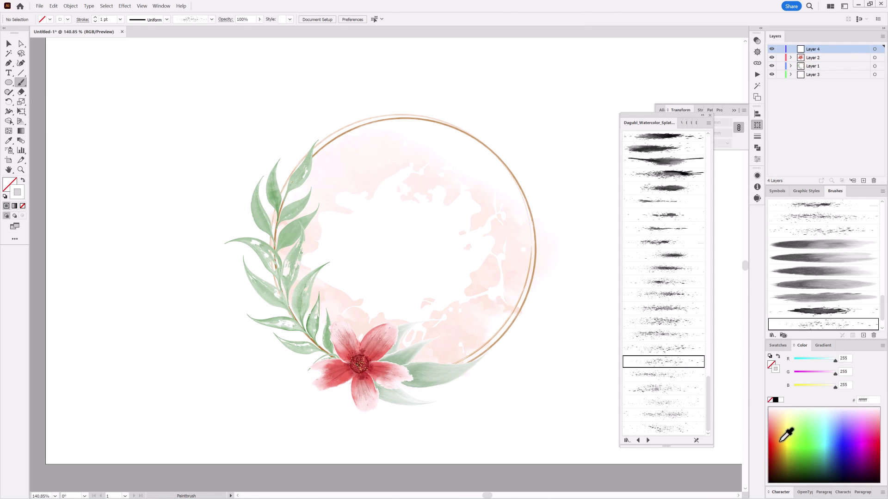
# Step: Paint an orange F49400 speckle in Multiply mode beside the flower and move it over the ring's lower-right edge
pyautogui.click(781, 444)
pyautogui.click(757, 40)
pyautogui.click(675, 49)
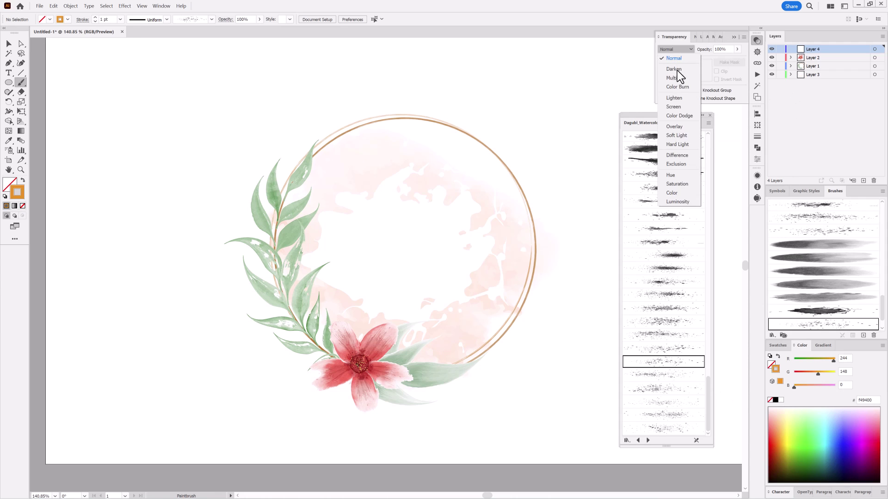
pyautogui.click(671, 75)
pyautogui.moveTo(400, 336); pyautogui.dragTo(484, 393)
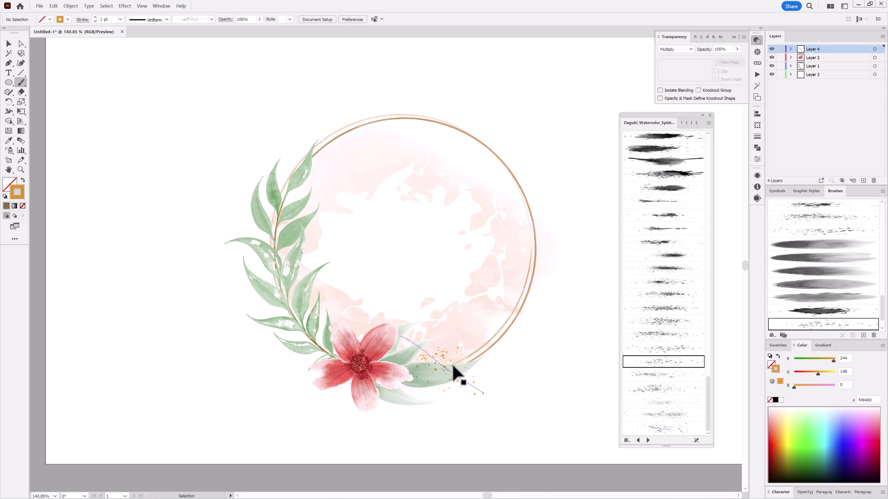
pyautogui.moveTo(465, 360)
pyautogui.mouseDown()
pyautogui.moveTo(495, 388)
pyautogui.moveTo(517, 327)
pyautogui.moveTo(467, 361)
pyautogui.moveTo(477, 359)
pyautogui.mouseUp()
pyautogui.click(546, 411)
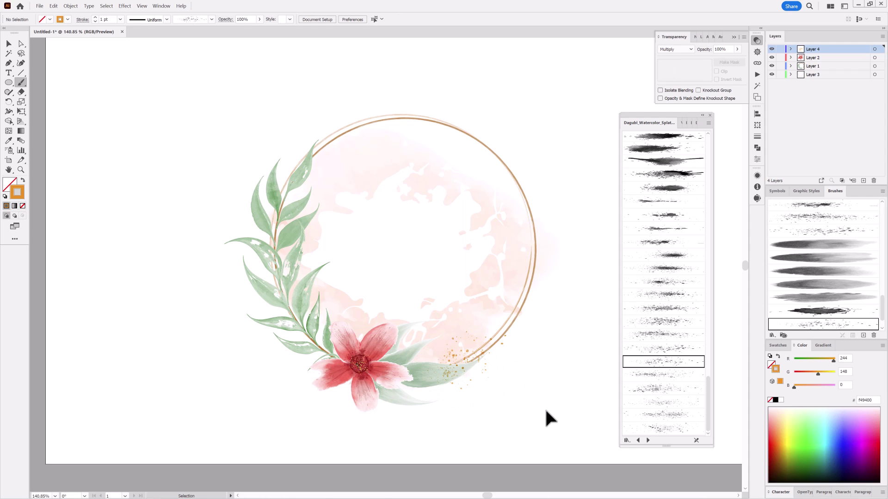
# Step: Paint a green 627E00 speckle over the lower-left leaves with another fine splatter brush, position it and deselect it
pyautogui.click(797, 459)
pyautogui.moveTo(814, 371); pyautogui.dragTo(809, 374)
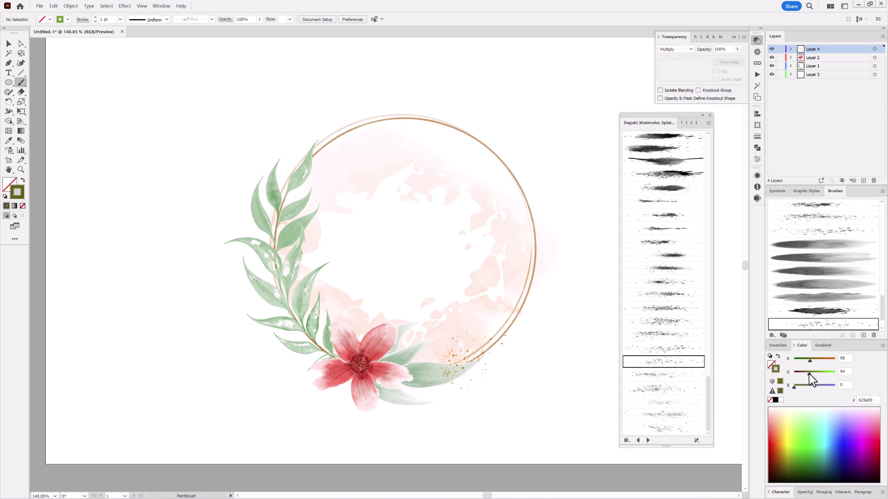
pyautogui.click(665, 402)
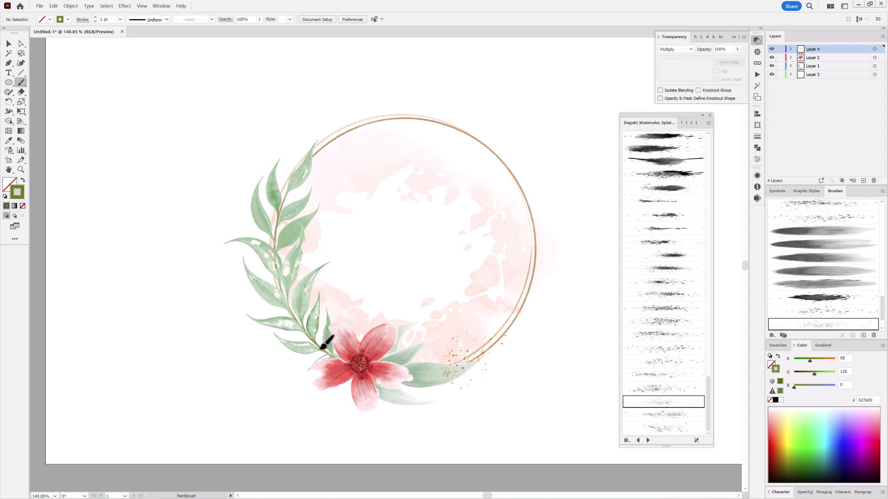
pyautogui.moveTo(309, 344); pyautogui.dragTo(278, 324)
pyautogui.moveTo(302, 296); pyautogui.dragTo(314, 317)
pyautogui.hotkey('ctrl', 'shift', 'a')
# Step: Paint a splatter along the ring's right edge, change it to the finer speckle brush, colour it C69777 and deselect it
pyautogui.click(679, 283)
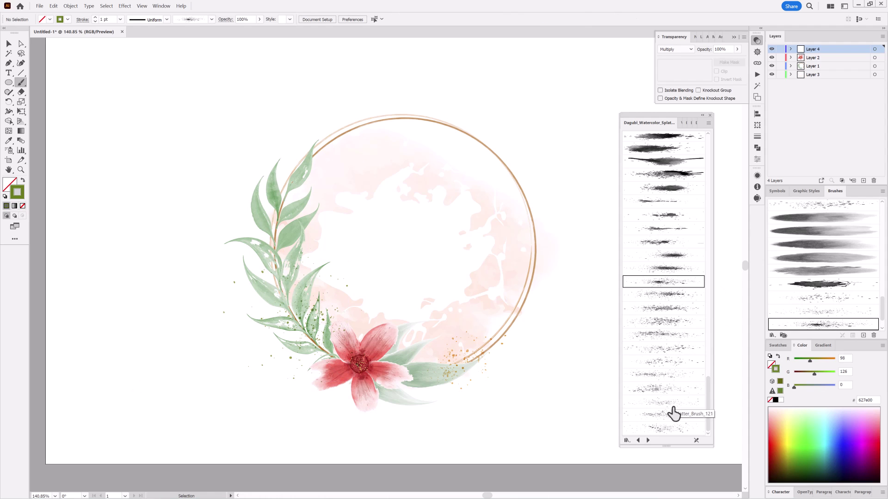
pyautogui.click(783, 417)
pyautogui.moveTo(533, 267); pyautogui.dragTo(511, 172)
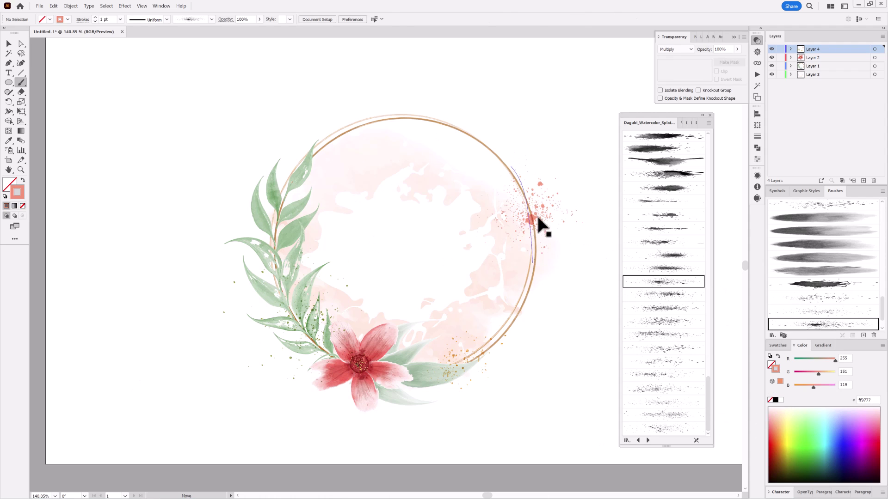
pyautogui.click(683, 363)
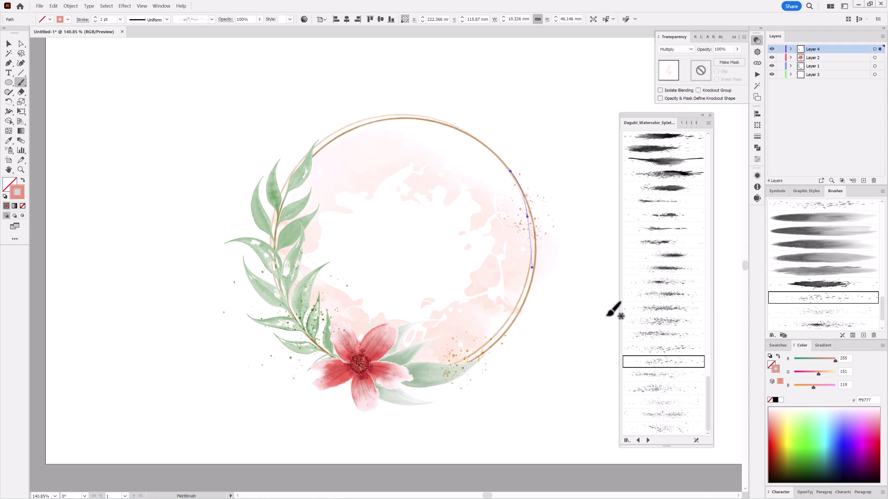
pyautogui.hotkey('ctrl', 'shift', 'a')
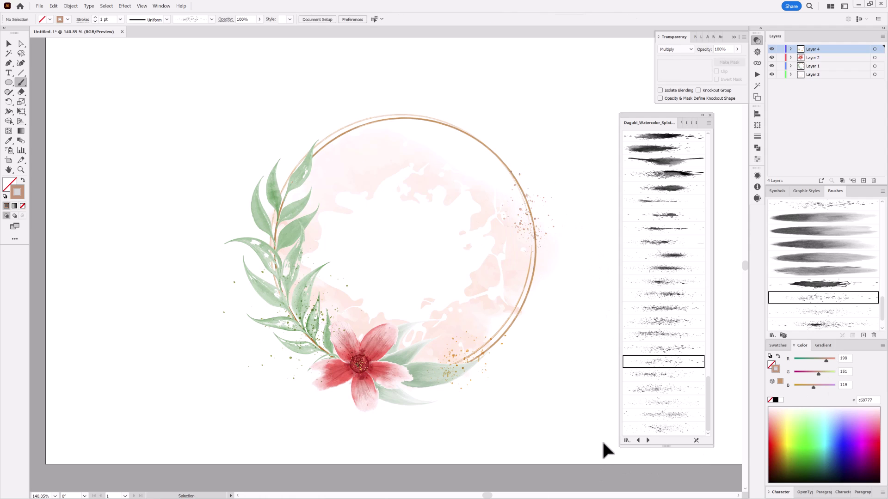
# Step: Choose the Type tool and set its font to Edwardian Script ITC
pyautogui.hotkey('ctrl', '0')
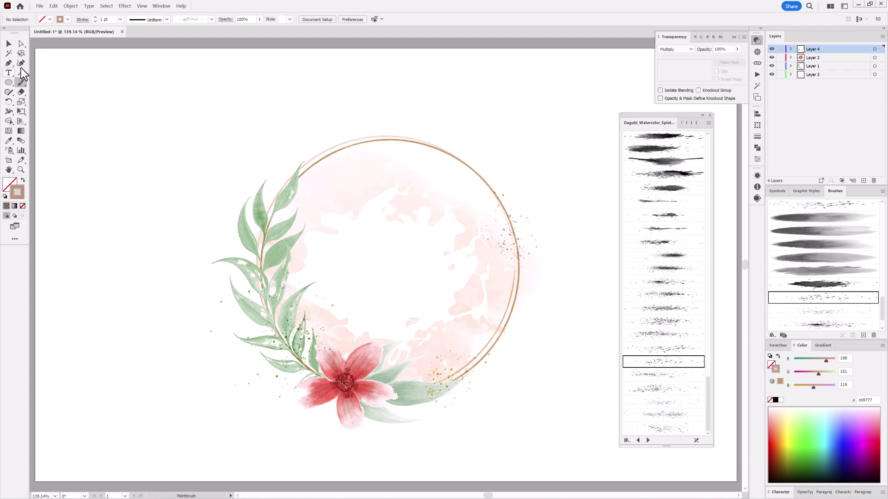
pyautogui.press('t')
pyautogui.click(790, 49)
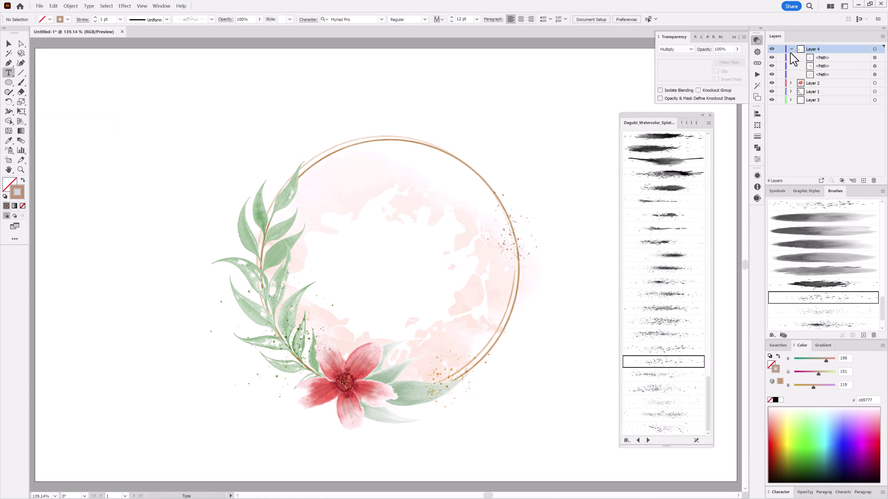
pyautogui.click(355, 20)
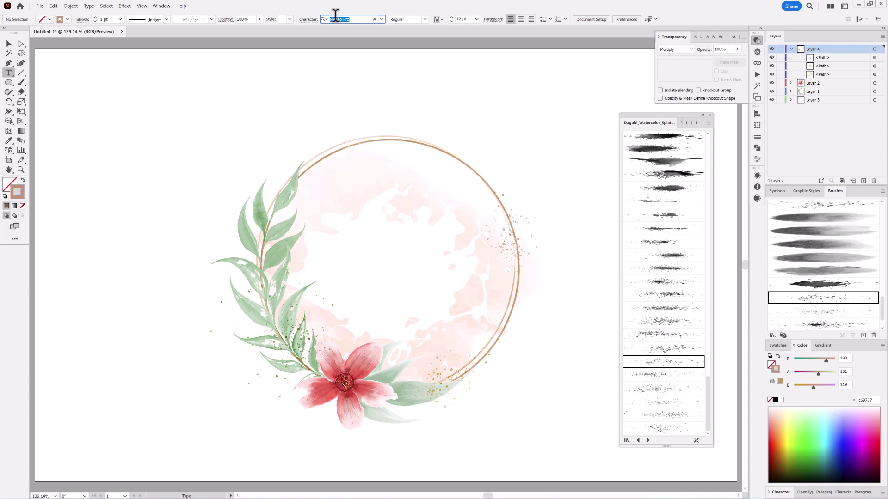
pyautogui.write('ed')
pyautogui.press('Return')
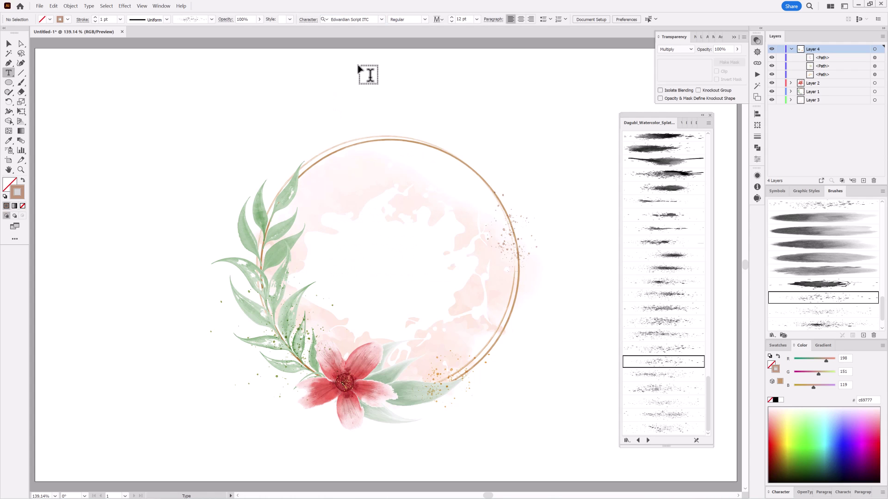
# Step: Add a new layer for the text on top and lock all the artwork layers beneath it
pyautogui.click(791, 49)
pyautogui.click(863, 180)
pyautogui.moveTo(780, 58); pyautogui.dragTo(780, 83)
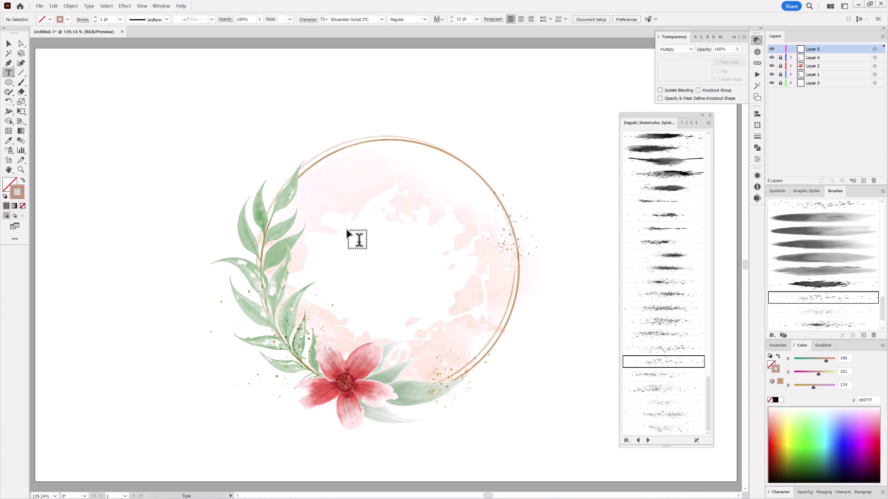
# Step: Write "Save the Date" on two lines inside the ring at 60 pt
pyautogui.click(343, 229)
pyautogui.click(417, 19)
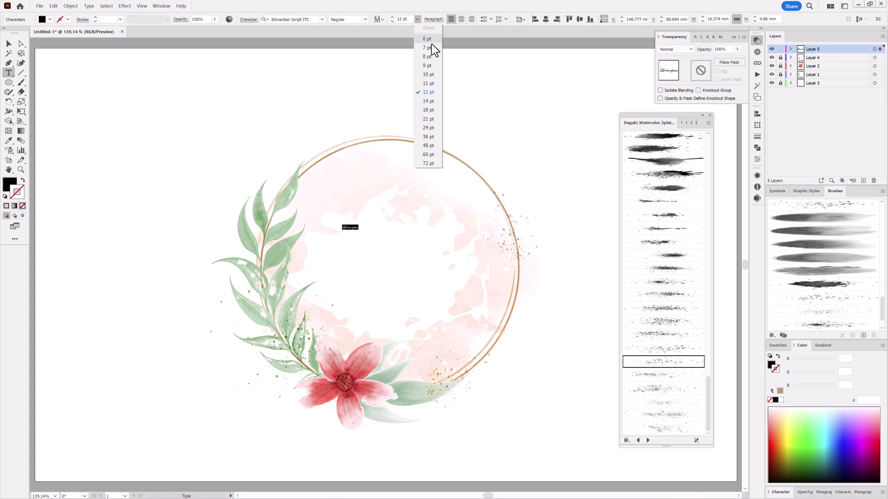
pyautogui.click(428, 156)
pyautogui.write('Save')
pyautogui.press('Return')
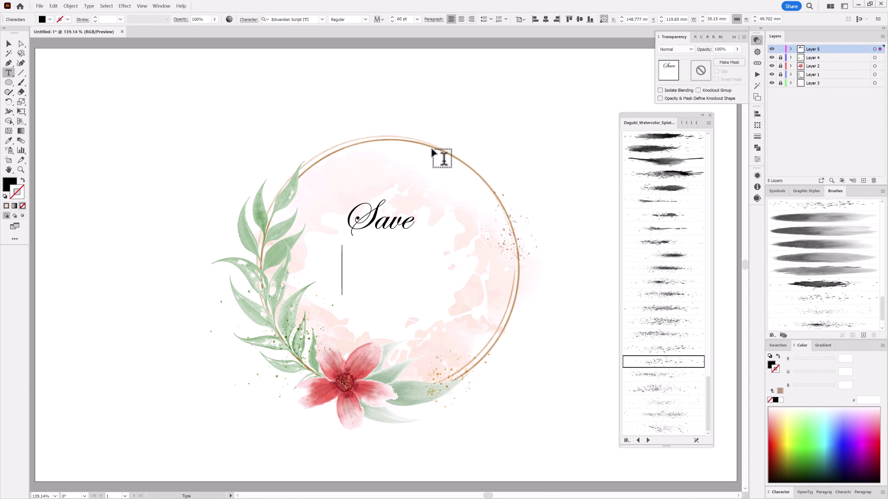
pyautogui.write('the Date')
# Step: Centre the lines of the "Save the Date" text, enlarge it to about 80 pt and position it inside the ring
pyautogui.click(791, 49)
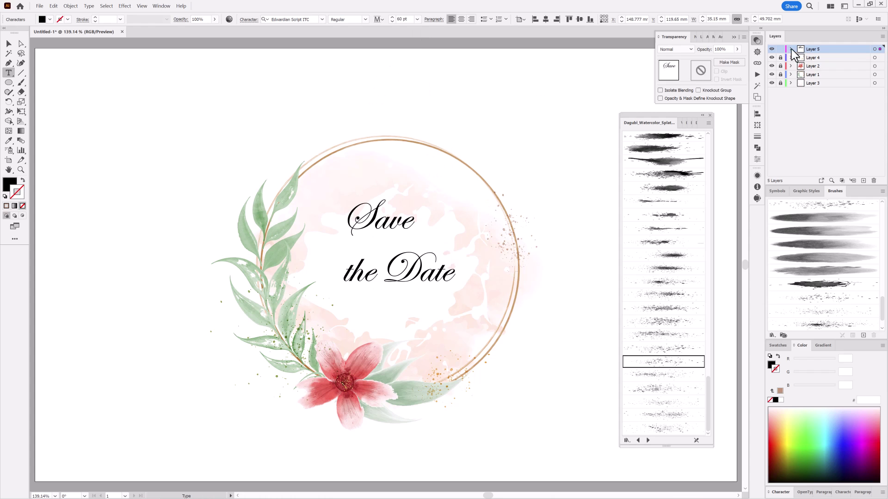
pyautogui.click(874, 57)
pyautogui.click(461, 18)
pyautogui.press('v')
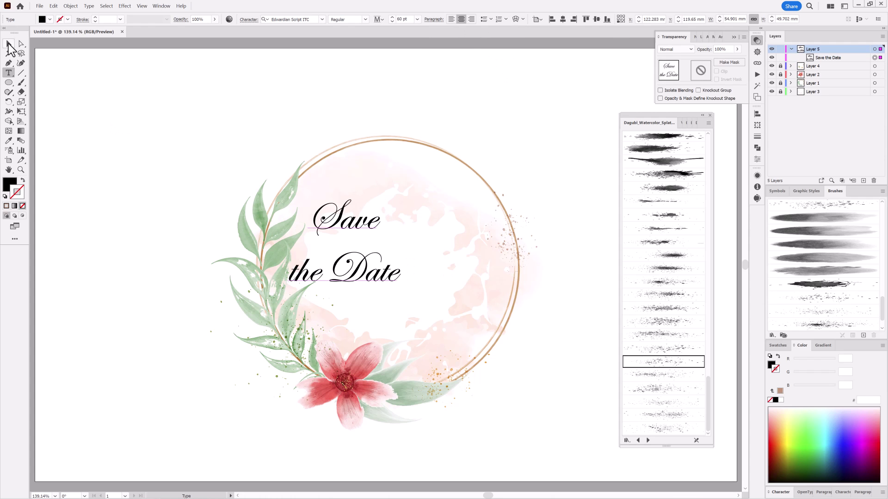
pyautogui.moveTo(365, 225); pyautogui.dragTo(416, 248)
pyautogui.moveTo(451, 218); pyautogui.dragTo(464, 200)
pyautogui.moveTo(416, 248)
pyautogui.mouseDown()
pyautogui.moveTo(430, 240)
pyautogui.moveTo(421, 237)
pyautogui.mouseUp()
# Step: Set the text's leading to 78 pt and move the text slightly down and left
pyautogui.click(784, 493)
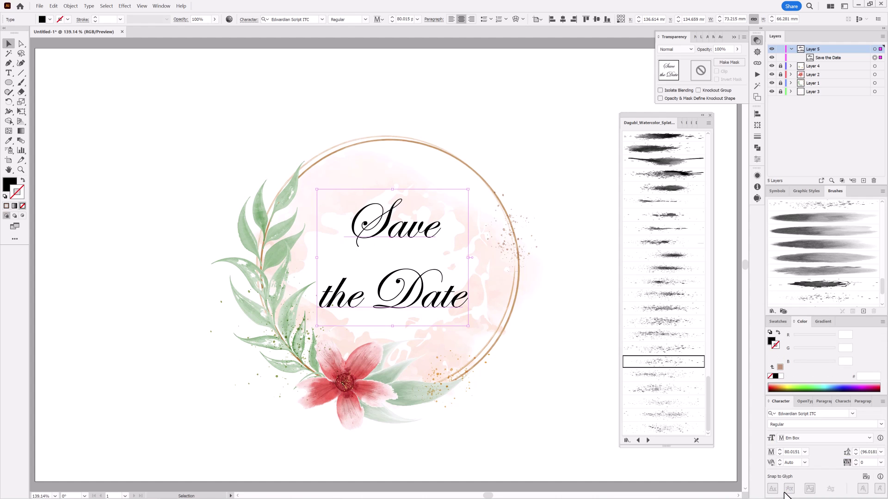
pyautogui.click(855, 454)
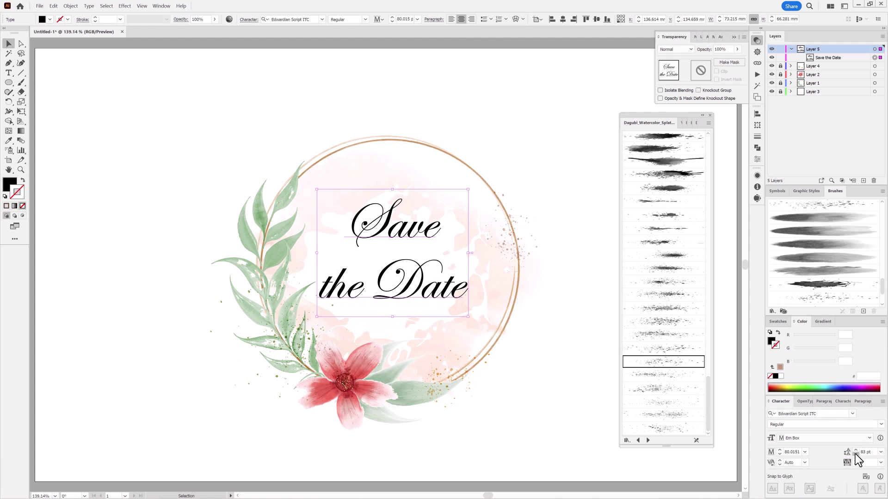
pyautogui.moveTo(419, 227); pyautogui.dragTo(420, 234)
# Step: Centre the text horizontally and vertically on the artboard, and nudge it right to an X of 136.92 mm
pyautogui.click(562, 19)
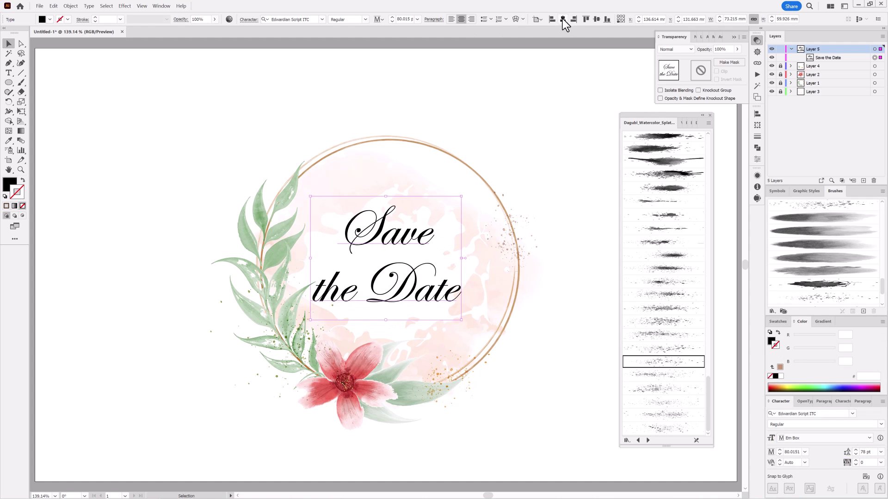
pyautogui.click(597, 20)
pyautogui.press('Right')
pyautogui.press('Right')
pyautogui.press('Right')
pyautogui.press('Right')
pyautogui.press('Right')
pyautogui.press('Right')
pyautogui.press('Right')
pyautogui.press('Right')
pyautogui.press('Right')
pyautogui.press('Right')
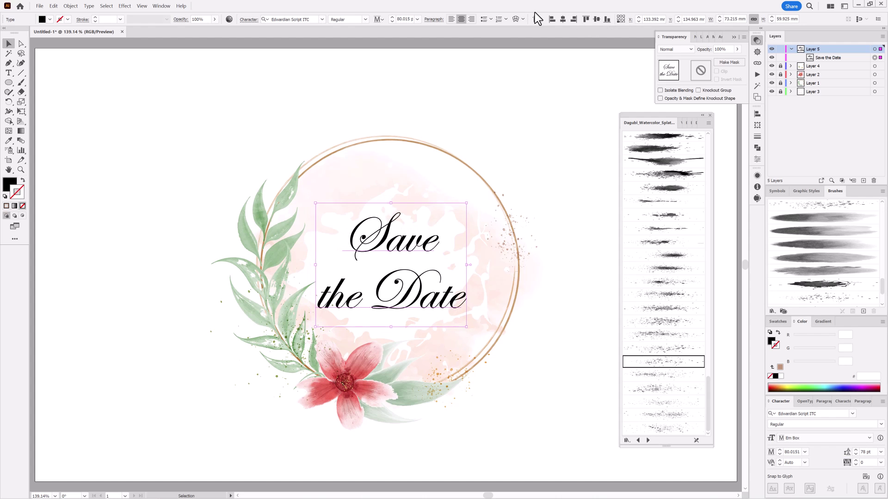
# Step: Fill the "Save the Date" text with brown 874800, deselect it and close the splatter brush library
pyautogui.click(771, 343)
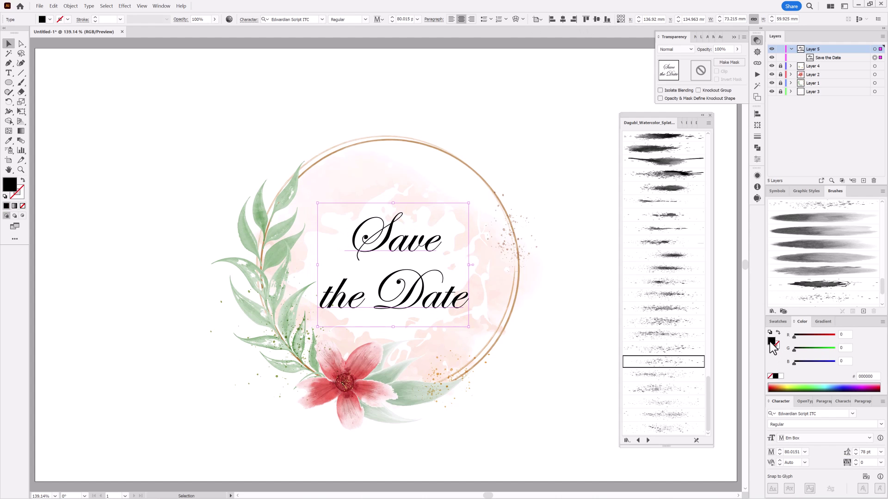
pyautogui.click(781, 387)
pyautogui.moveTo(814, 351)
pyautogui.mouseDown()
pyautogui.moveTo(803, 351)
pyautogui.moveTo(814, 337)
pyautogui.mouseUp()
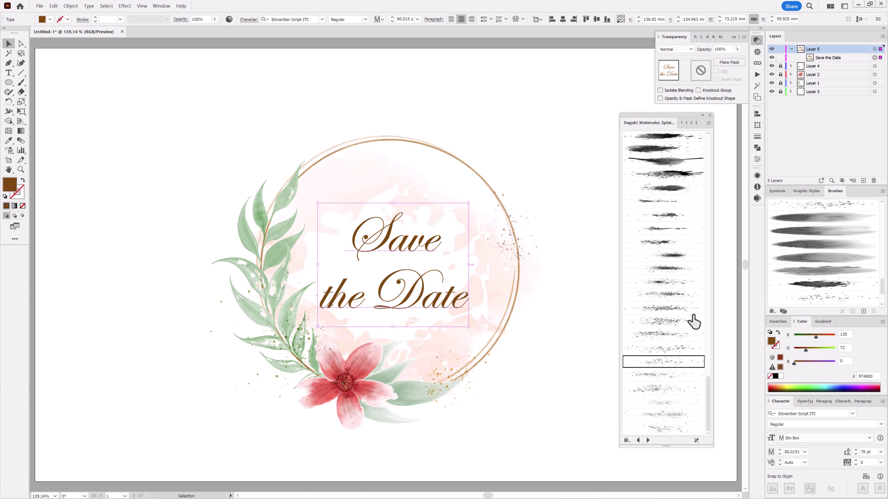
pyautogui.click(624, 75)
pyautogui.click(709, 115)
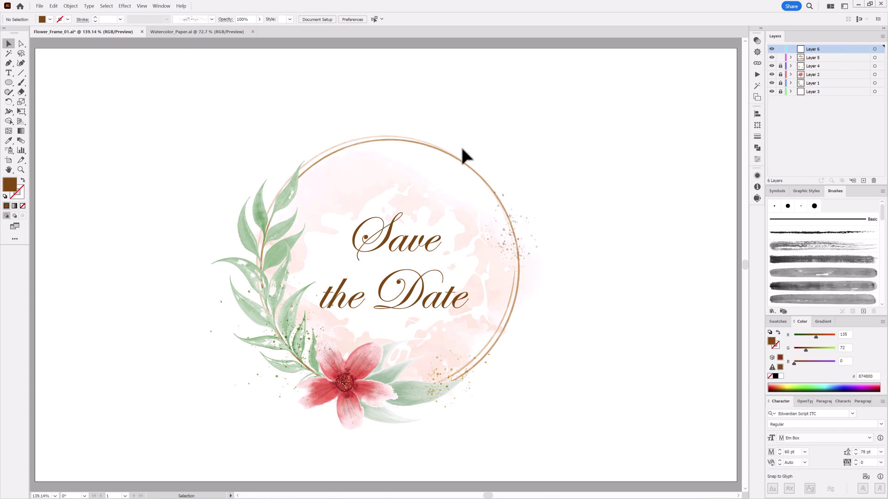
# Step: Copy the paper texture image from Watercolor_Paper.ai into Layer 6 of Flower_Frame_01.ai and centre it on the artboard
pyautogui.click(176, 31)
pyautogui.click(258, 204)
pyautogui.click(54, 6)
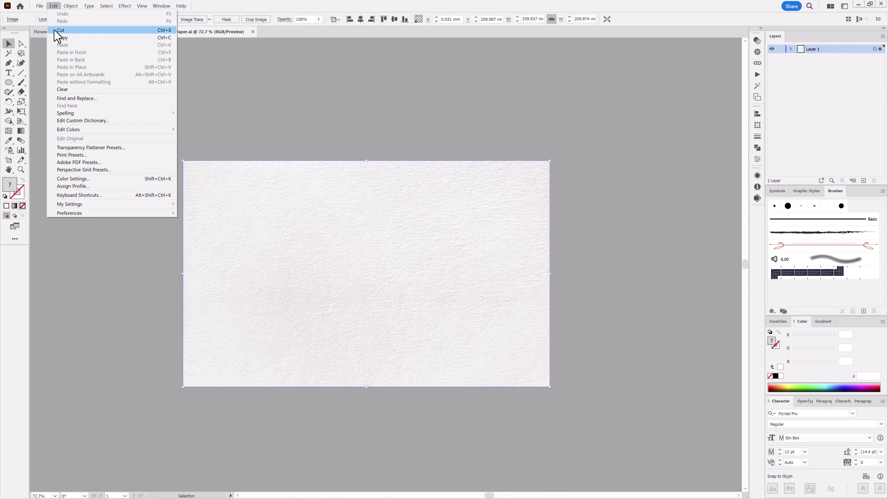
pyautogui.click(58, 38)
pyautogui.click(111, 31)
pyautogui.click(53, 5)
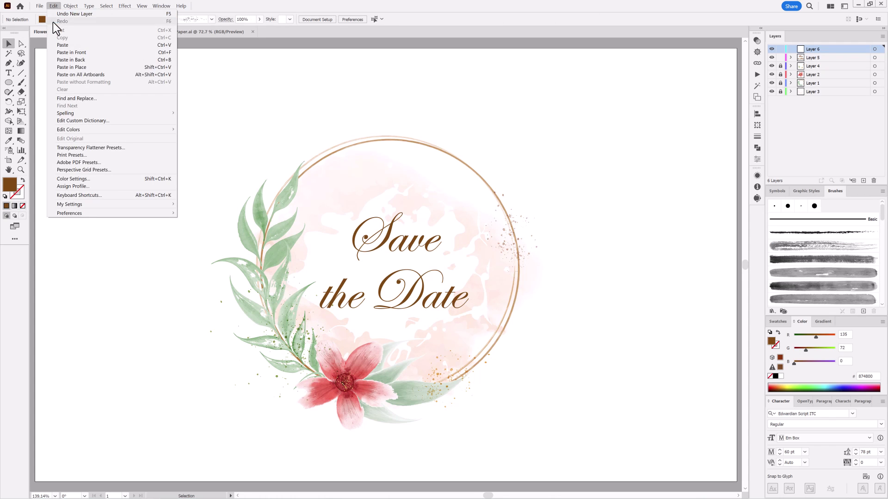
pyautogui.click(55, 51)
pyautogui.click(336, 18)
pyautogui.click(370, 18)
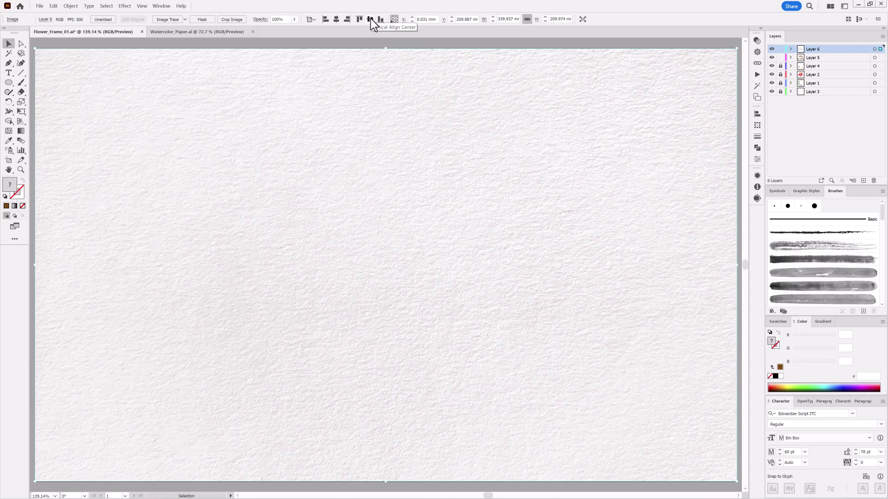
# Step: Set the blending mode of the paper texture's layer to Multiply
pyautogui.click(756, 40)
pyautogui.click(682, 52)
pyautogui.click(682, 77)
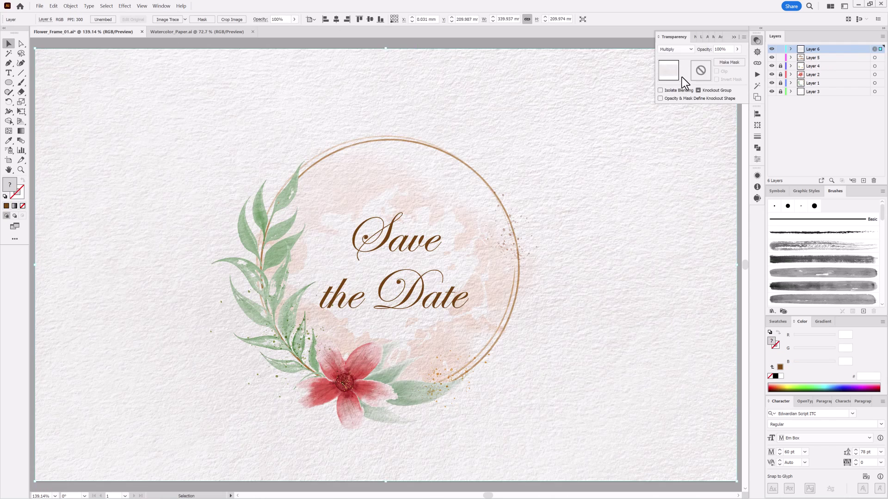
pyautogui.click(733, 35)
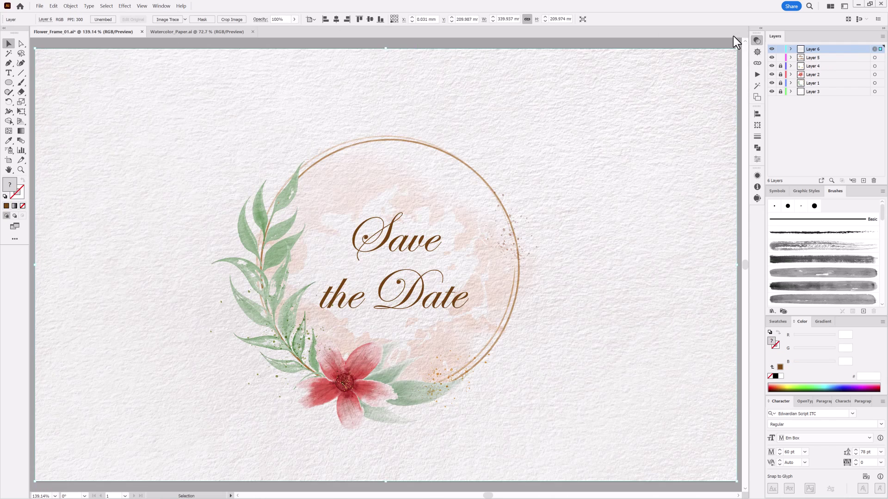
# Step: Unlock the artwork layers, keep the paper layer locked, and move the whole wreath and text up slightly, leaving nothing selected
pyautogui.moveTo(781, 66); pyautogui.dragTo(781, 92)
pyautogui.click(781, 49)
pyautogui.click(107, 5)
pyautogui.click(118, 14)
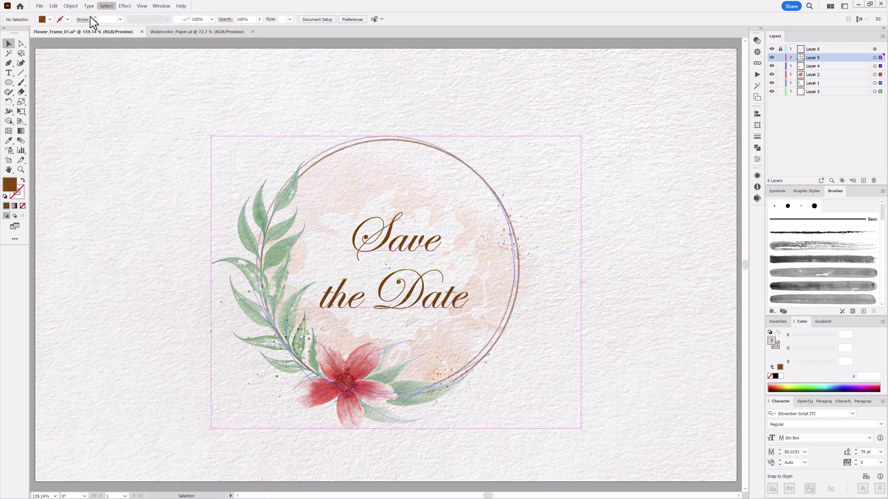
pyautogui.press('Up')
pyautogui.press('Up')
pyautogui.press('Up')
pyautogui.press('Up')
pyautogui.press('Up')
pyautogui.press('Up')
pyautogui.press('Up')
pyautogui.press('Up')
pyautogui.press('Up')
pyautogui.press('Up')
pyautogui.press('Up')
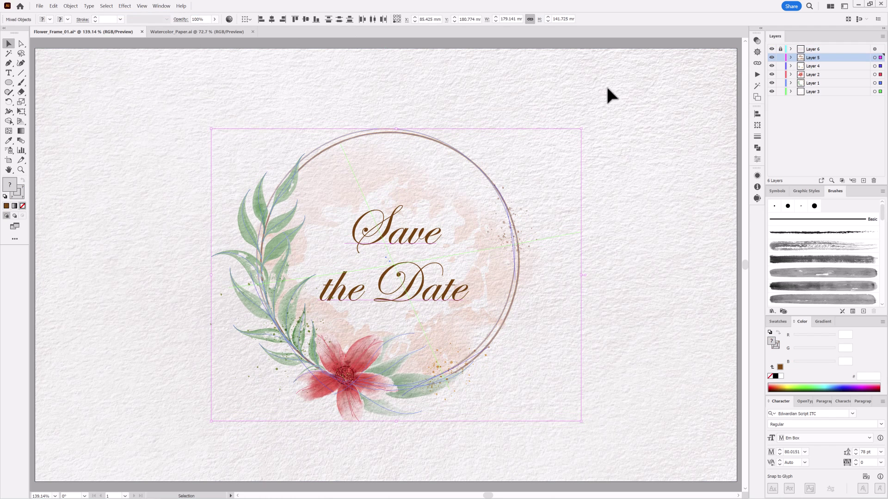
pyautogui.hotkey('ctrl', 'shift', 'a')
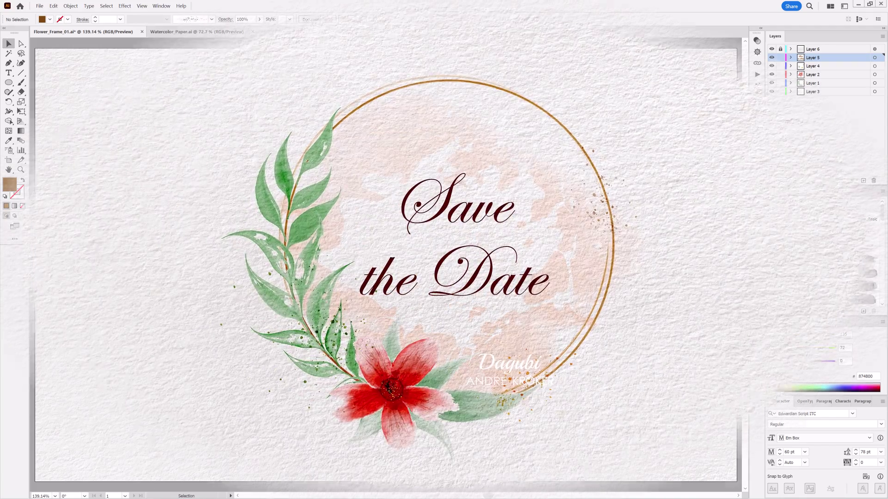